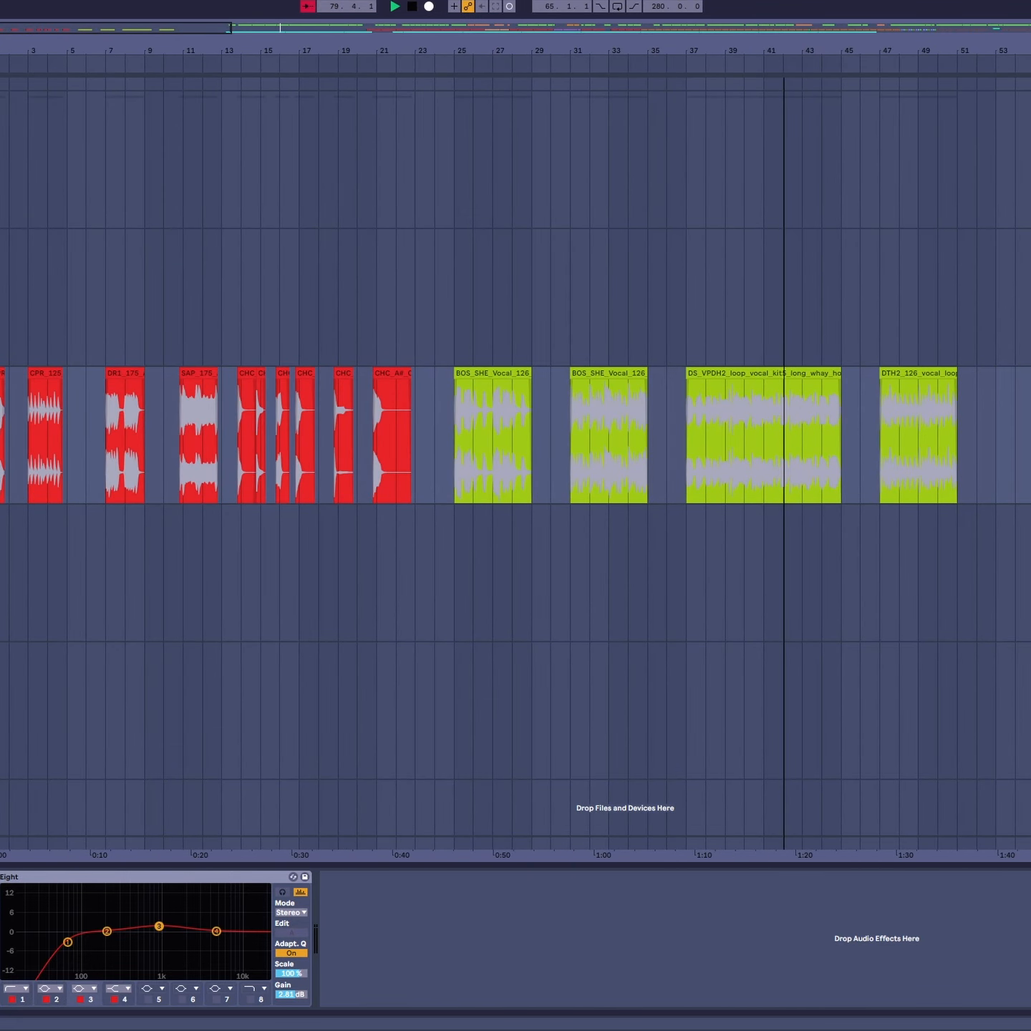
Step: Open the long red CPR_125_Emin_TechnoSoul_Stab clip starting at bar 103 to show its waveform and sample settings
click(909, 411)
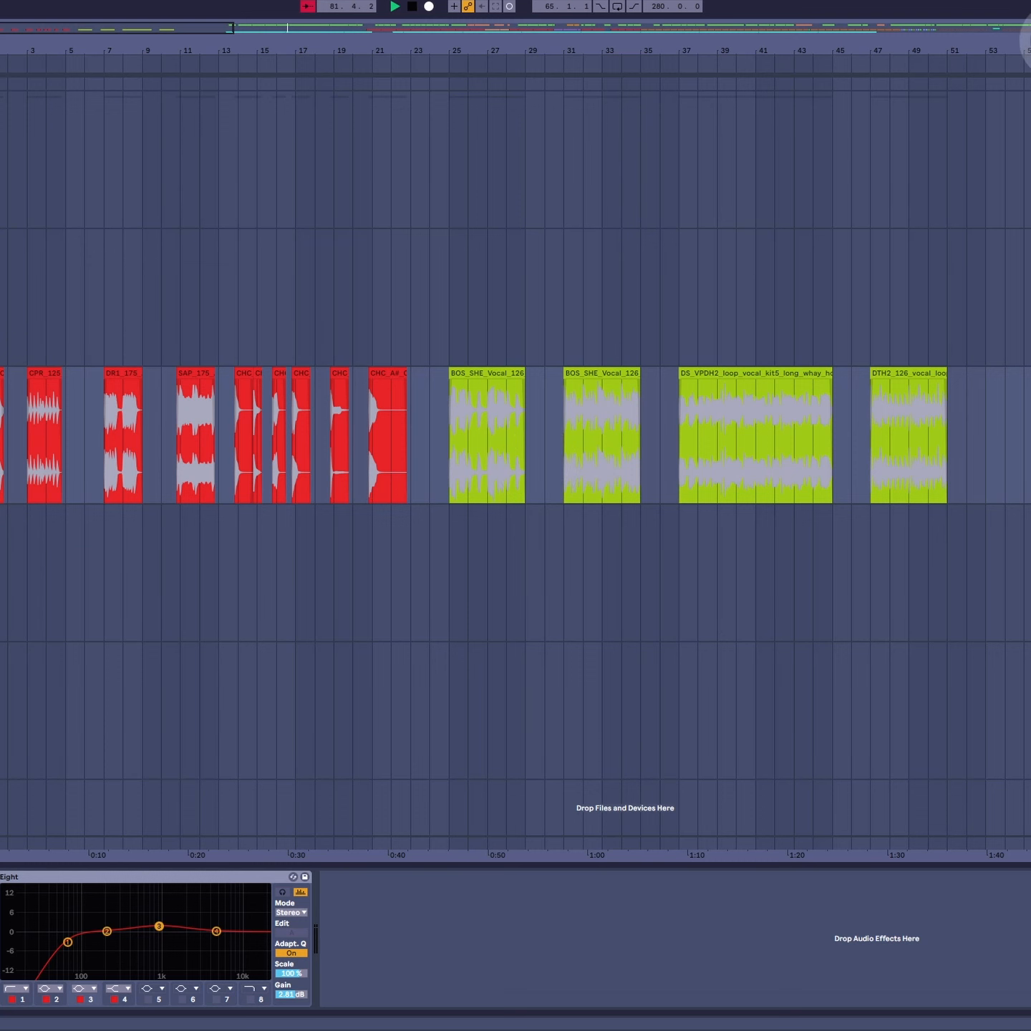
drag(1030, 42, 23, 43)
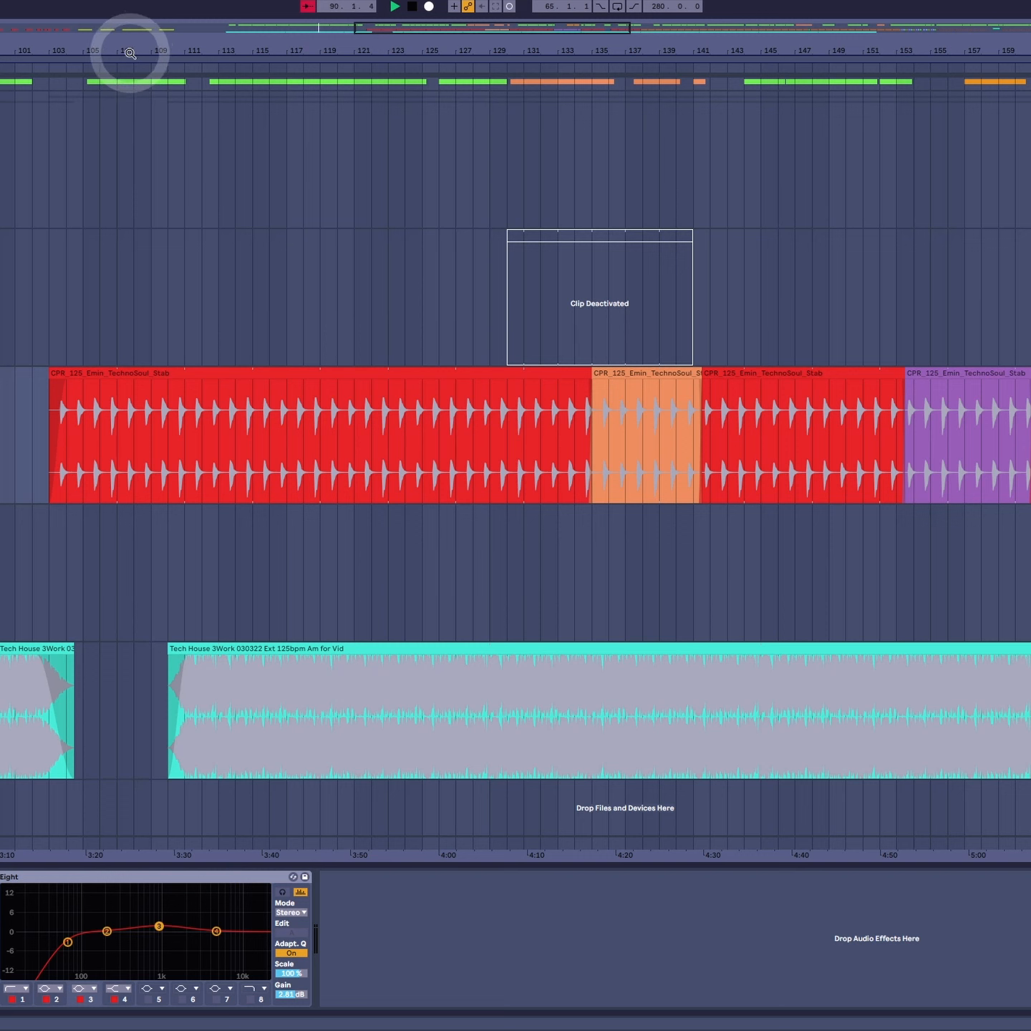
click(137, 372)
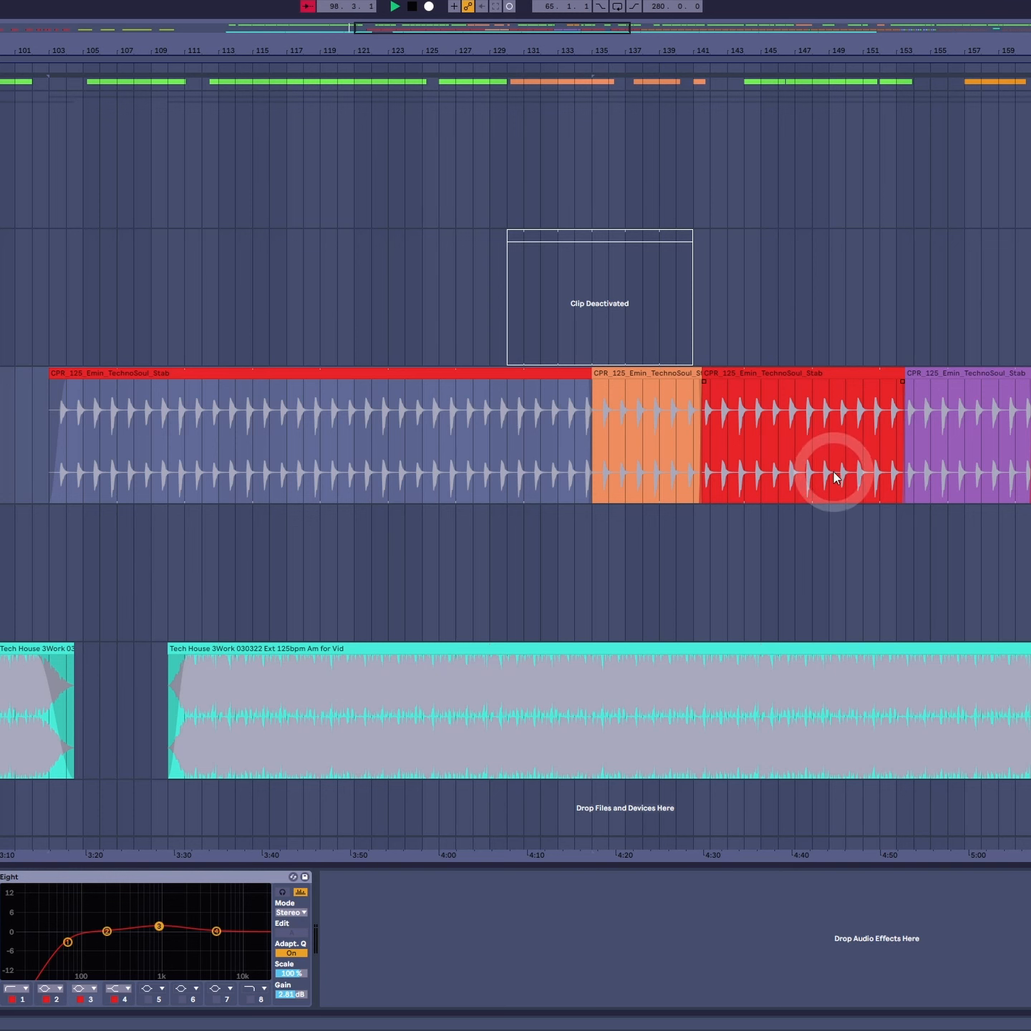
click(294, 390)
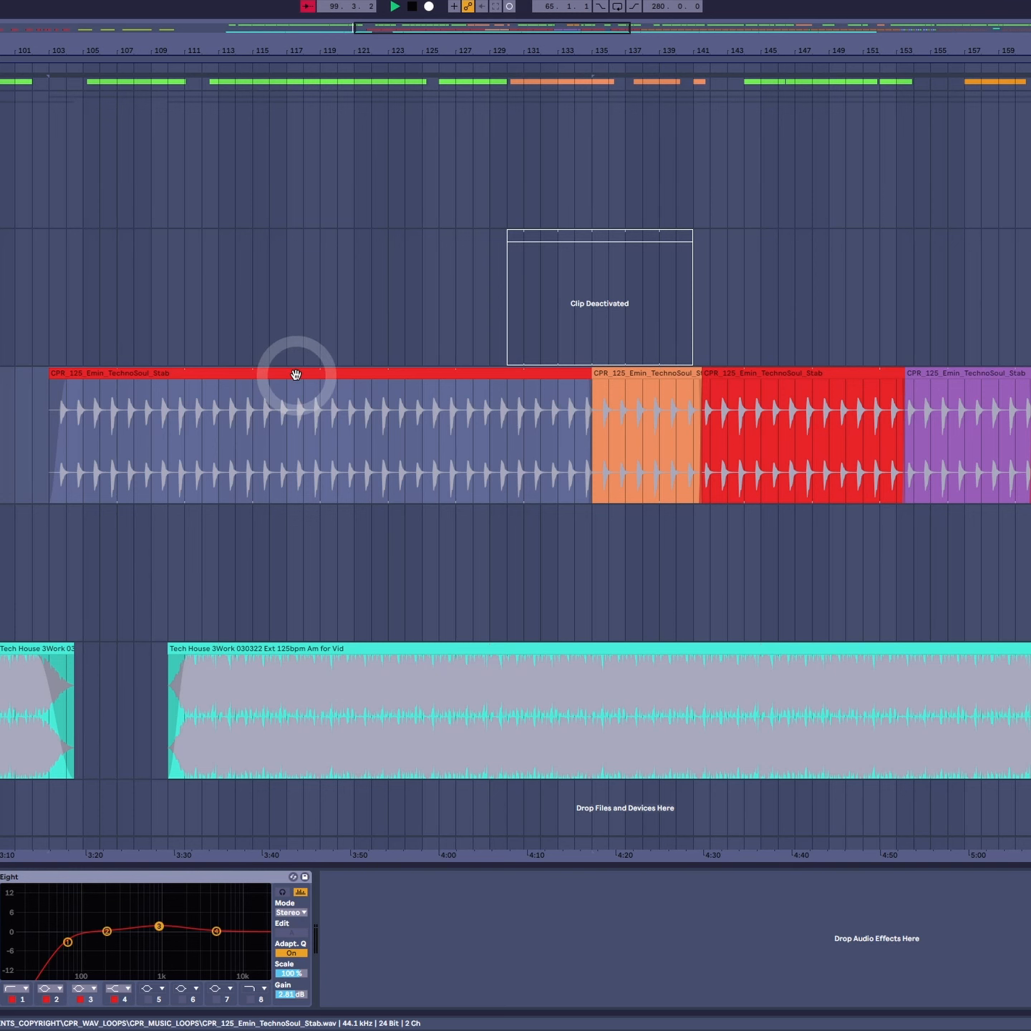
double_click(296, 374)
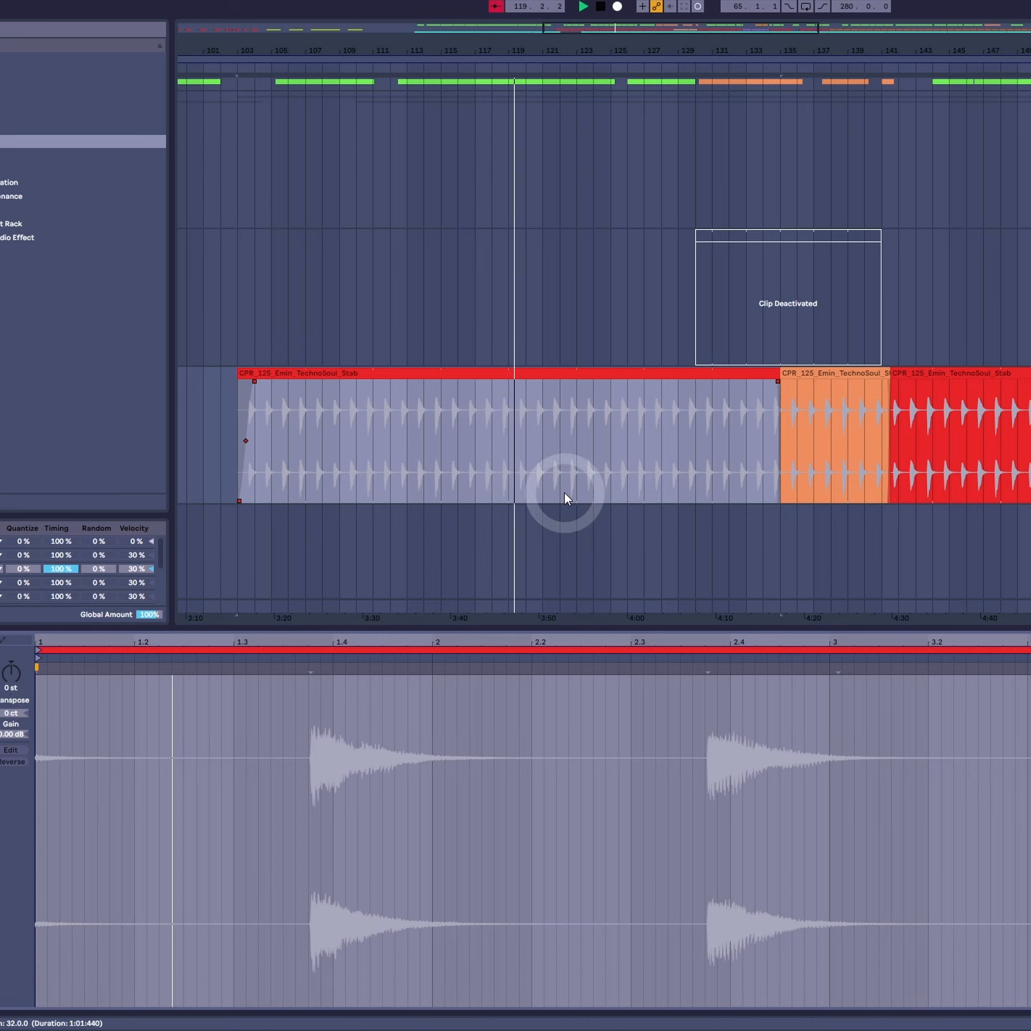
scroll(563, 493, left, 5)
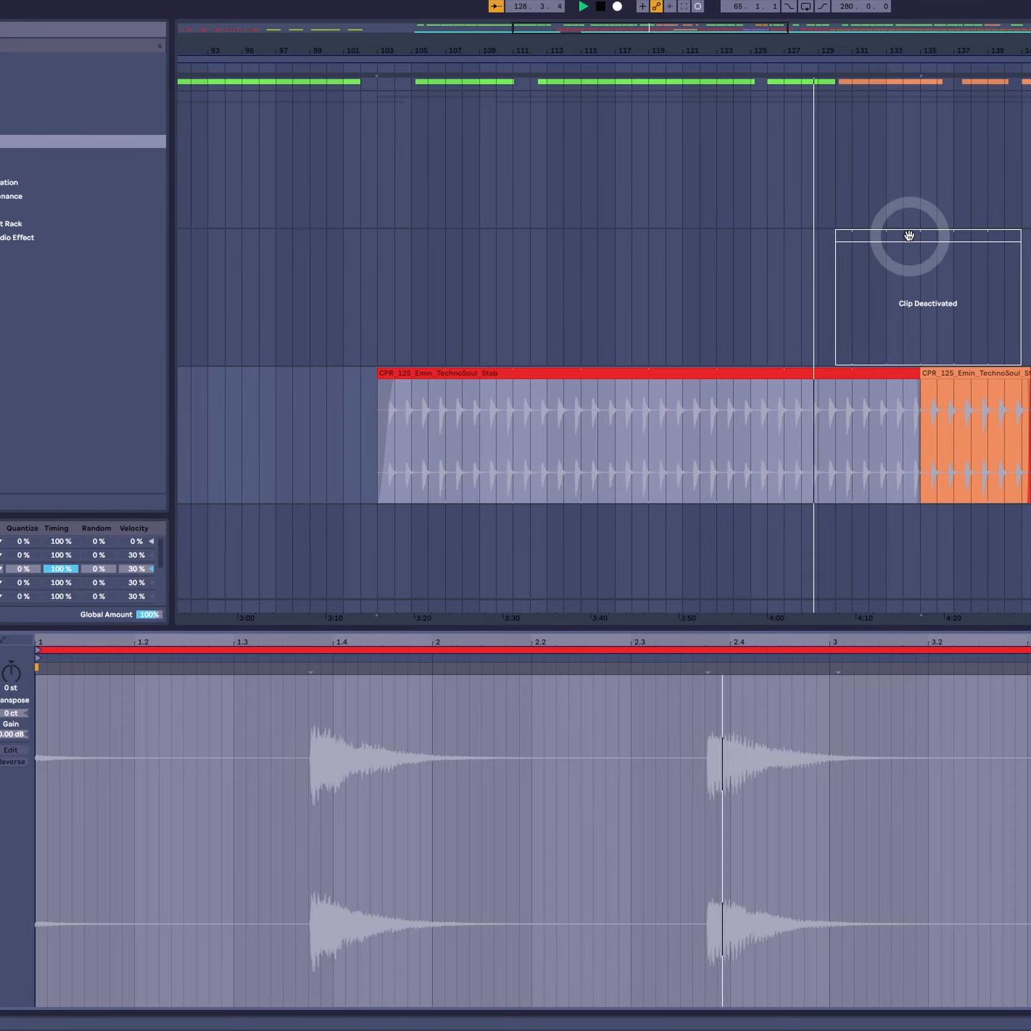
Step: Open the deactivated MIDI clip at bar 129 and examine the semitone distance between the E2 and A2 notes
click(910, 236)
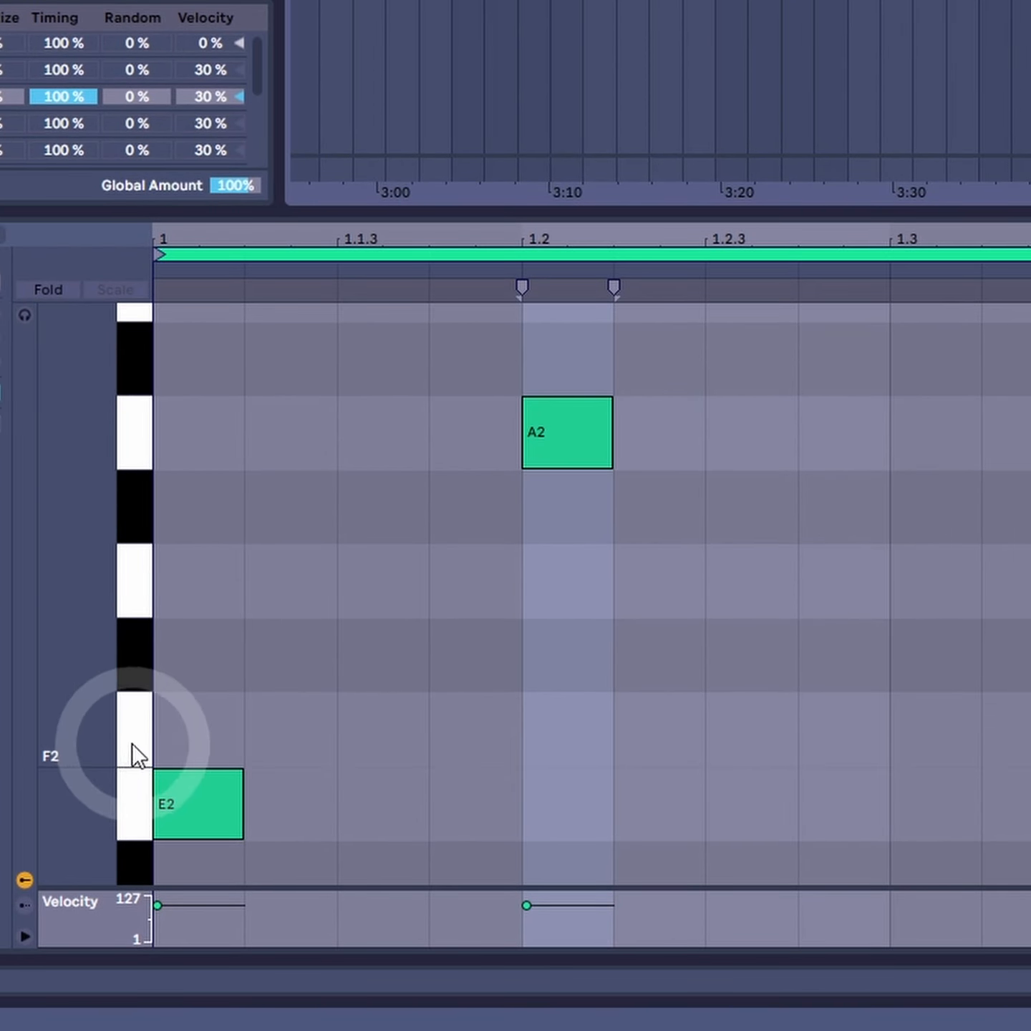
click(117, 666)
drag(117, 666, 133, 456)
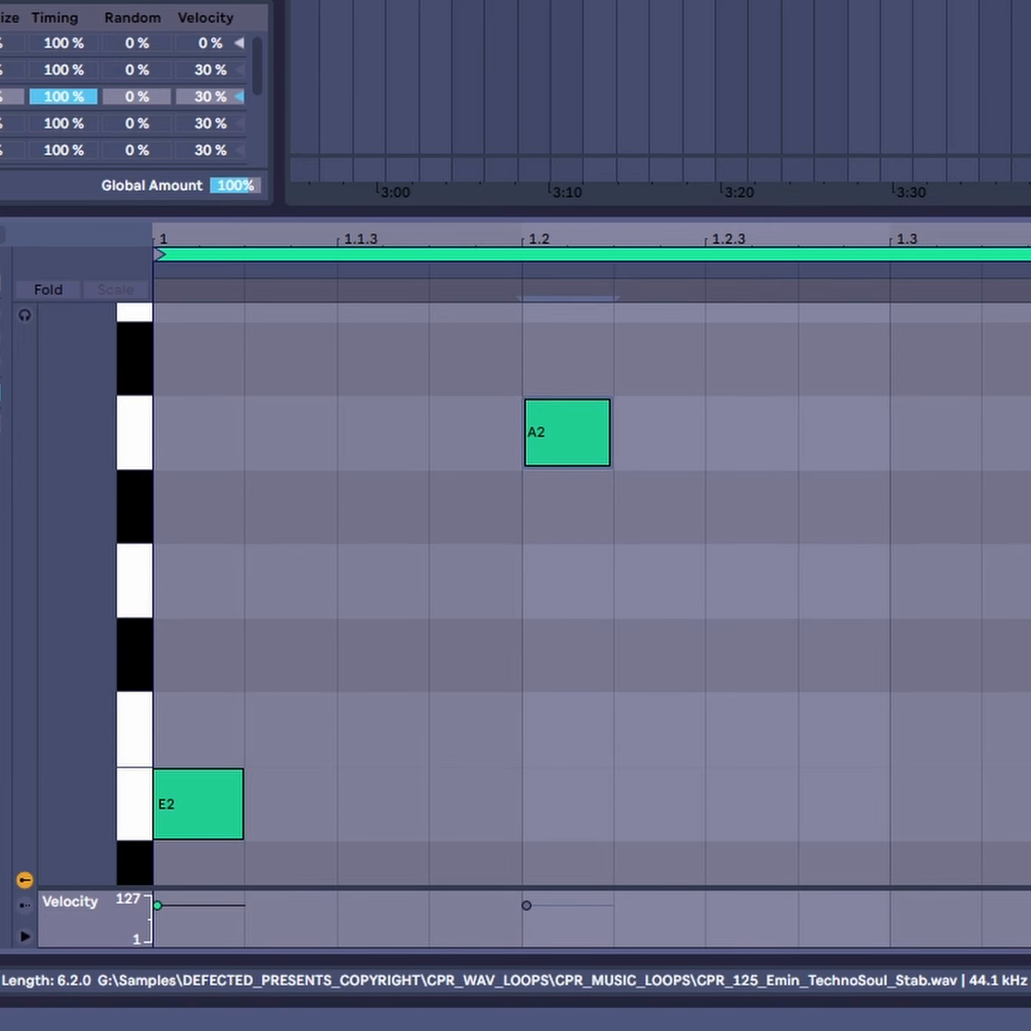
Step: Transpose the orange CPR_125_Emin_TechnoSoul_Stab clip at bar 135 up by 5 semitones
click(636, 152)
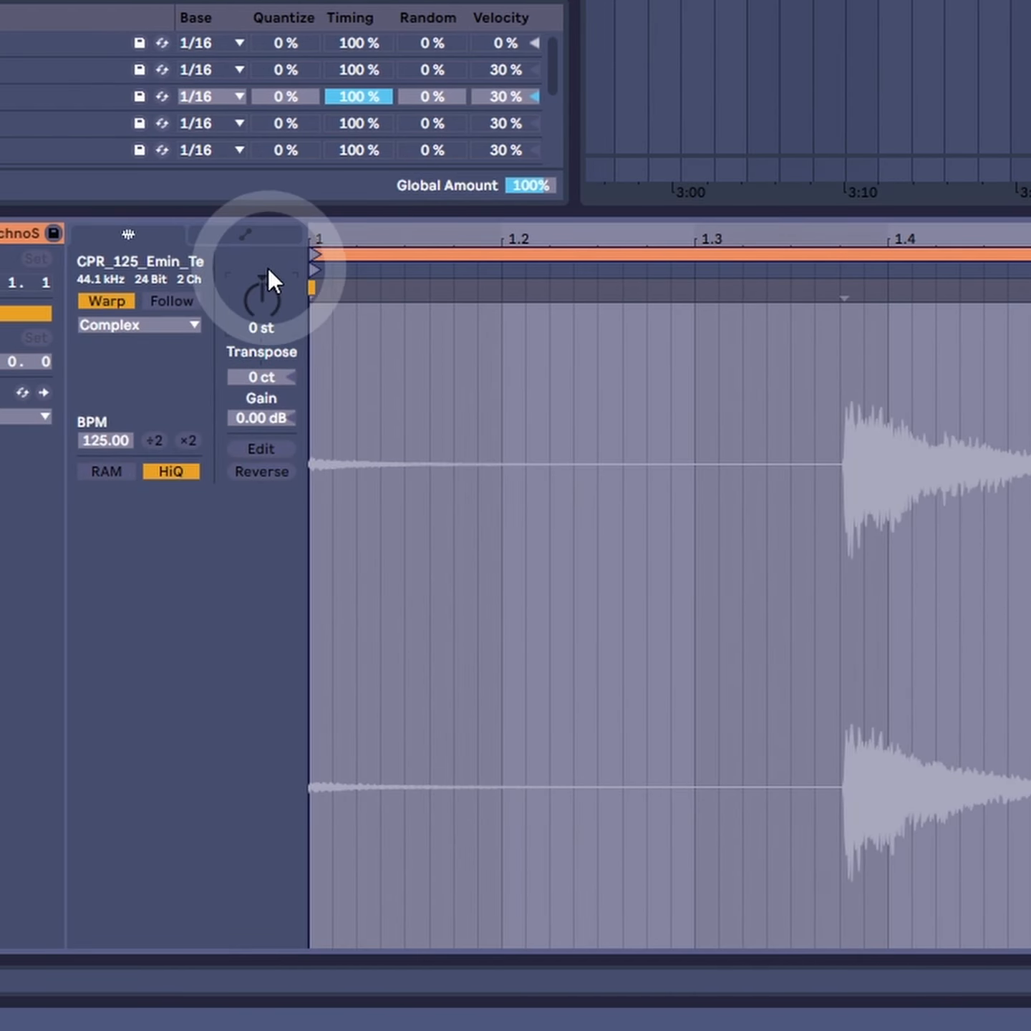
drag(268, 267, 301, 270)
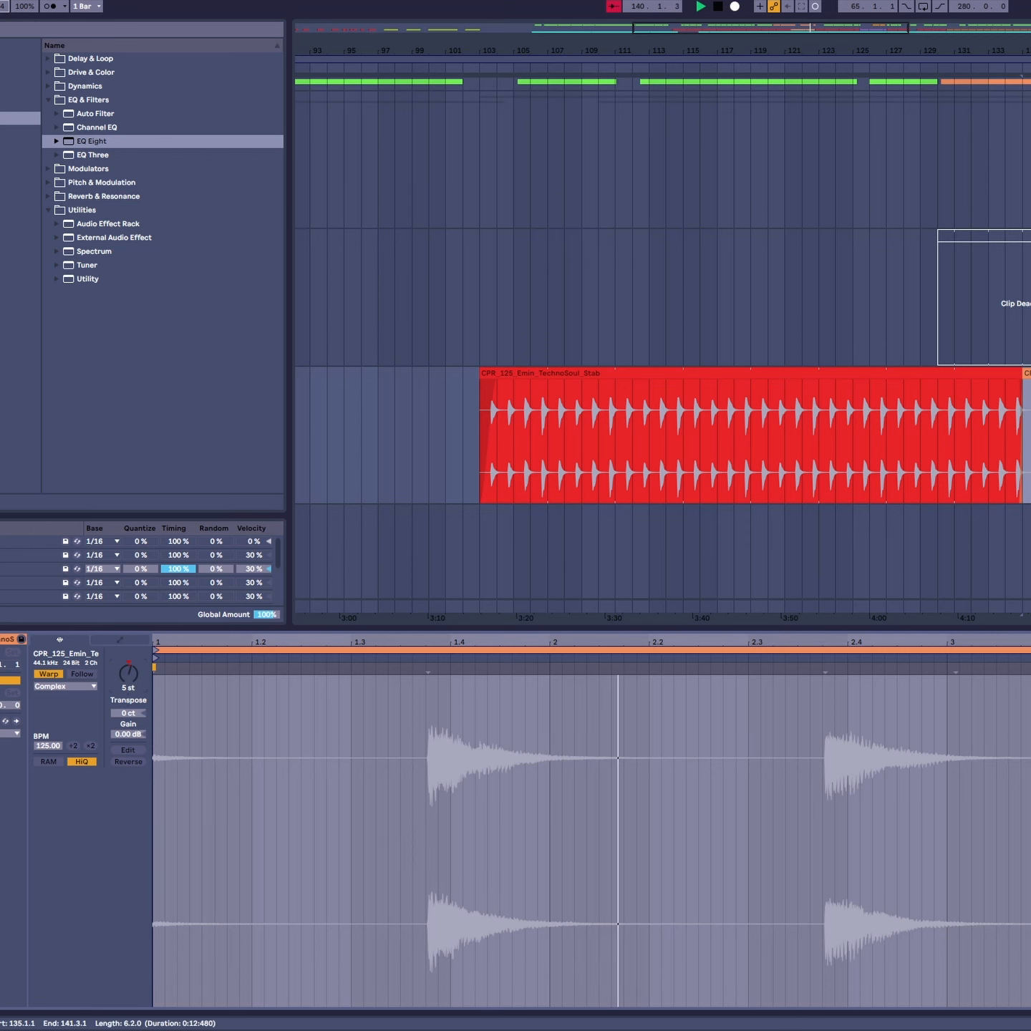
key(Delete)
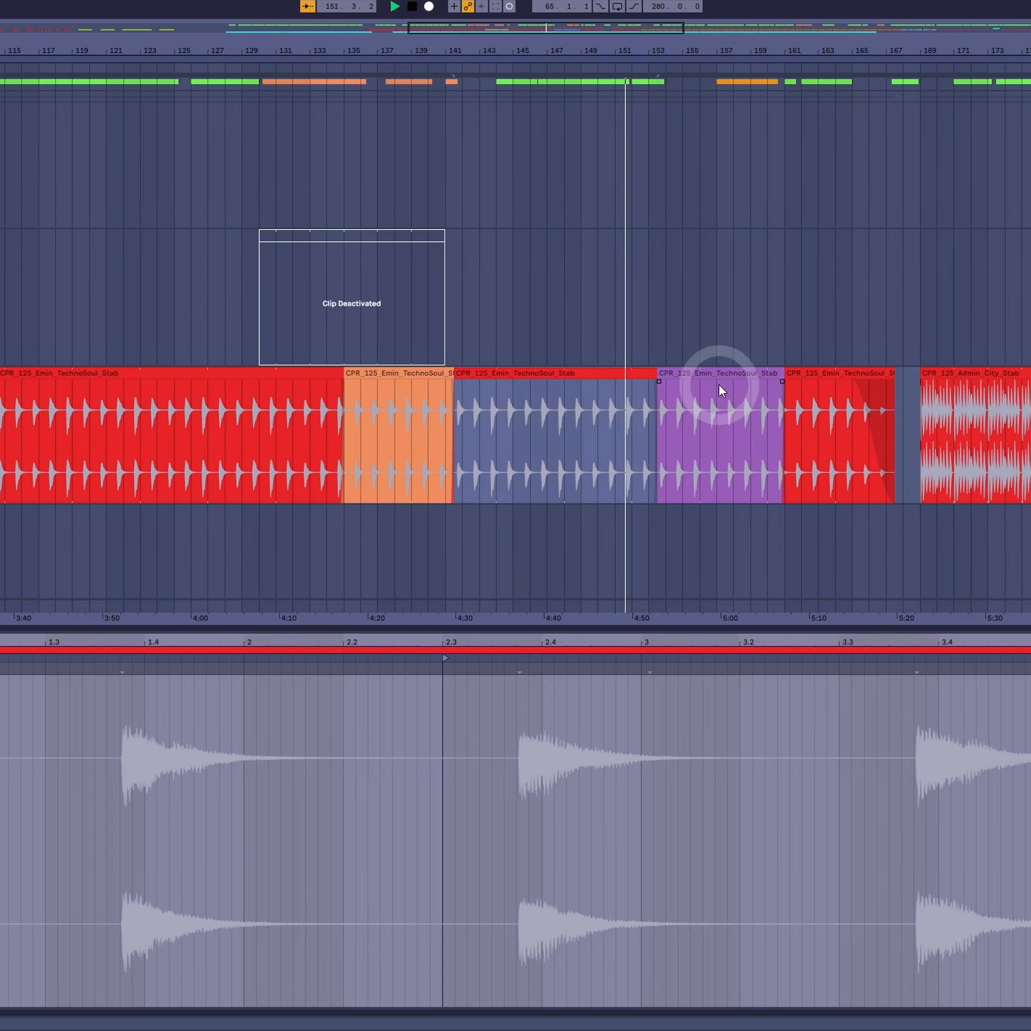
Step: Adjust the transposition of the purple TechnoSoul stab clip at bar 153 and select the red stab clip at bar 161
click(719, 384)
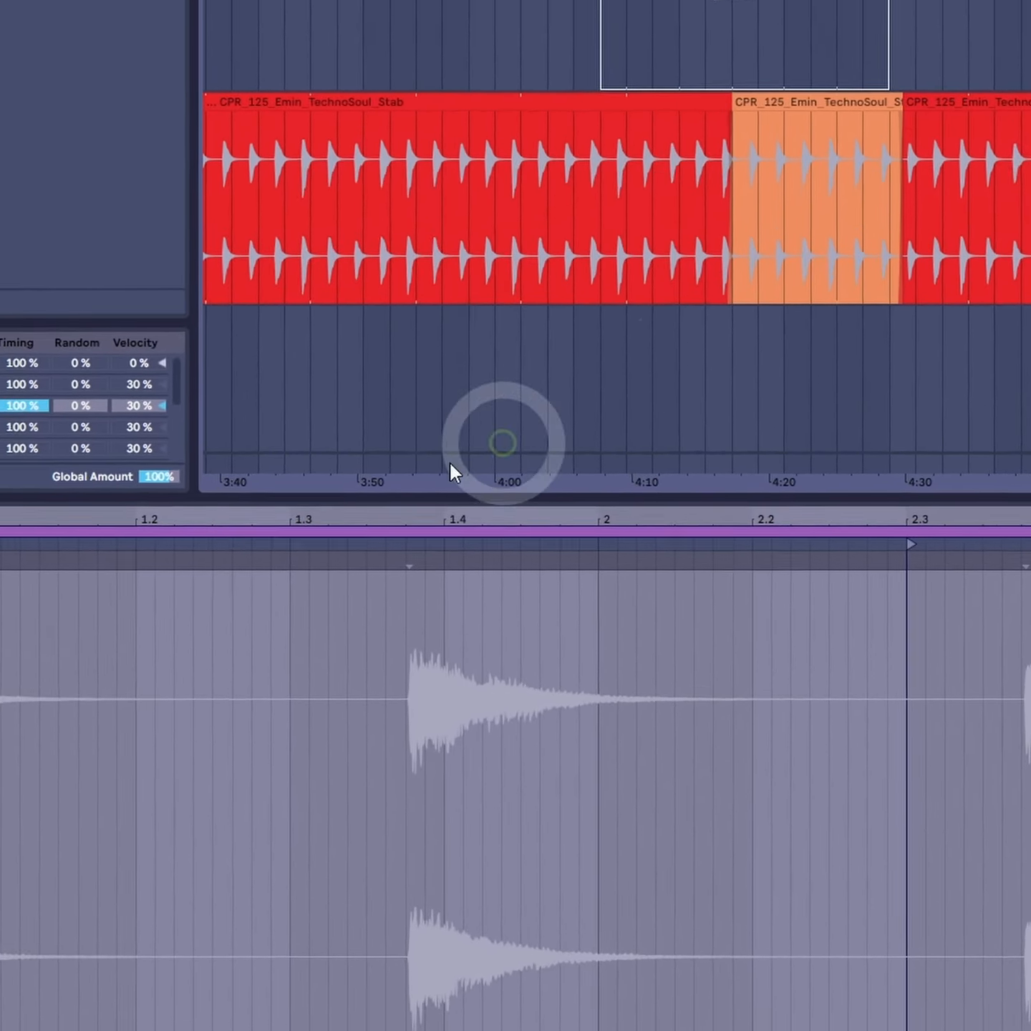
drag(363, 508, 383, 512)
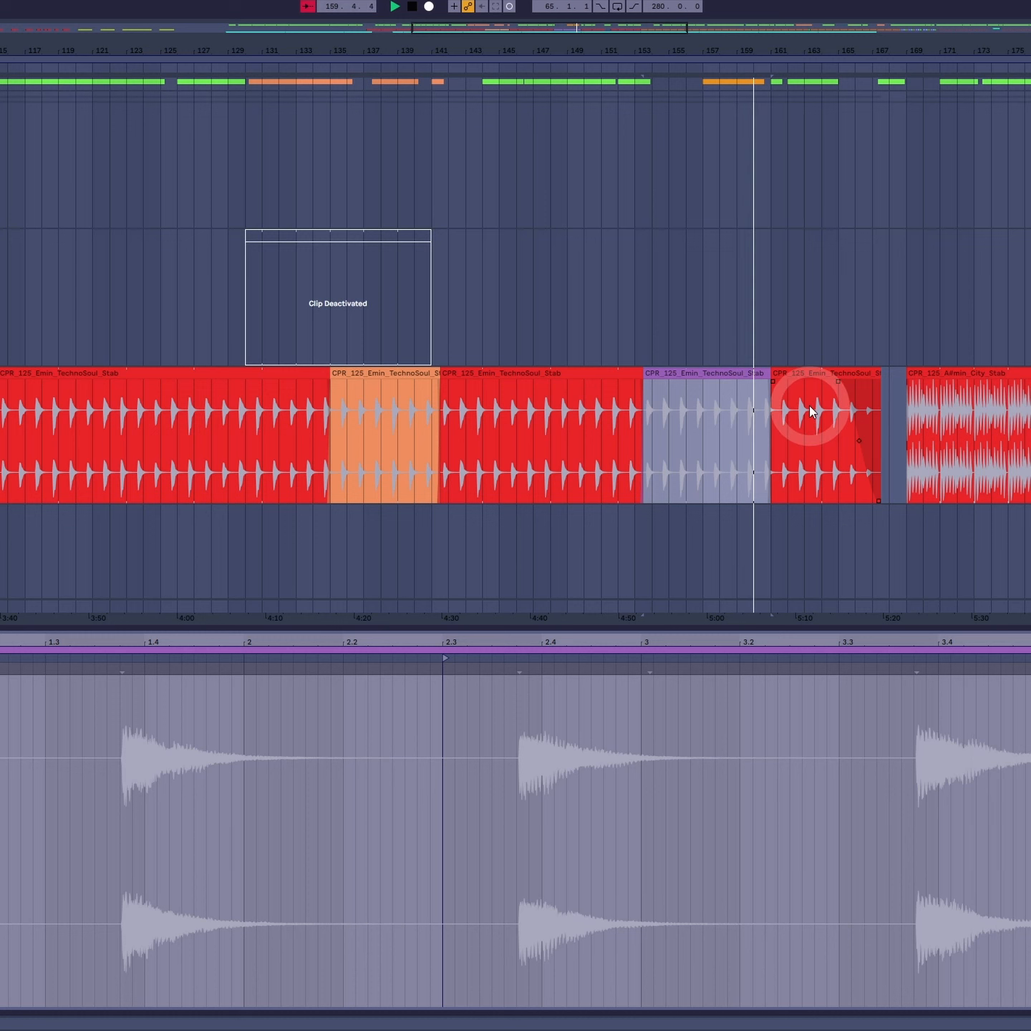
click(790, 375)
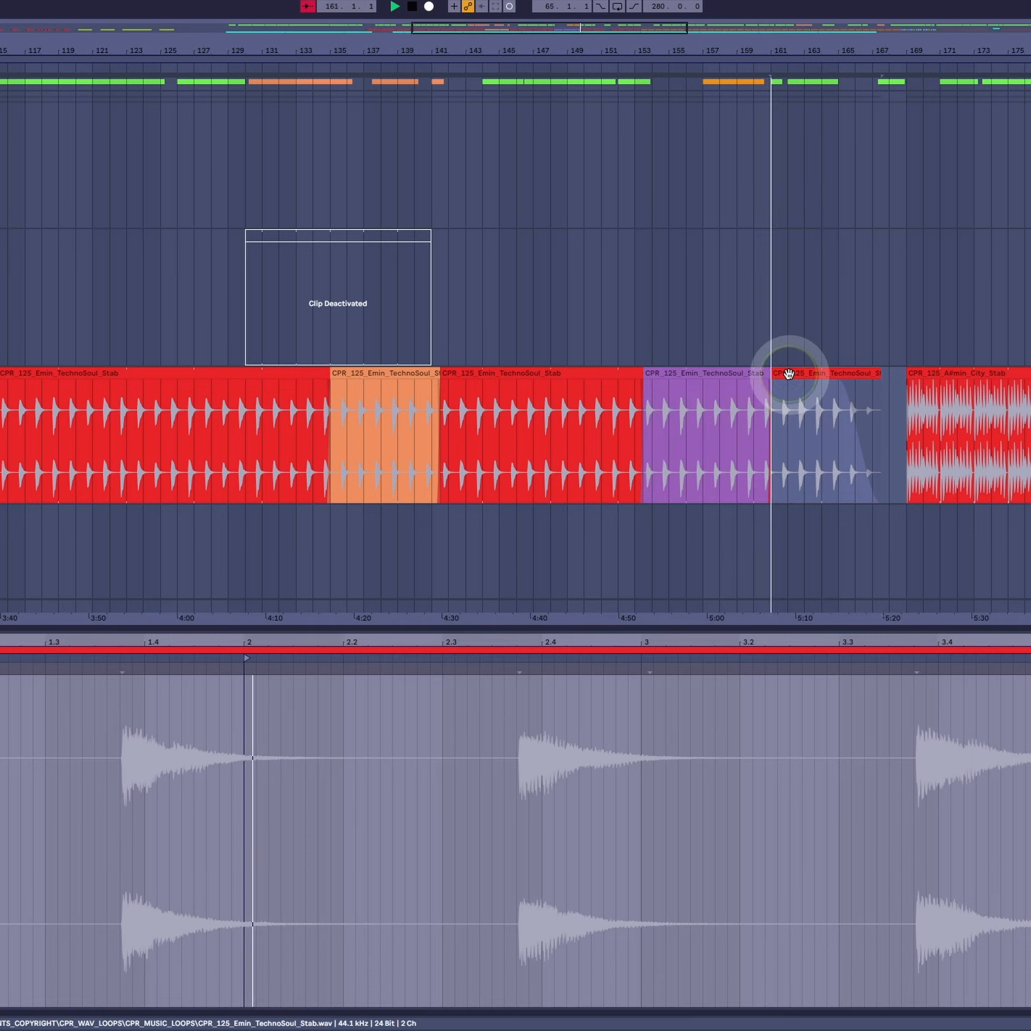
click(558, 558)
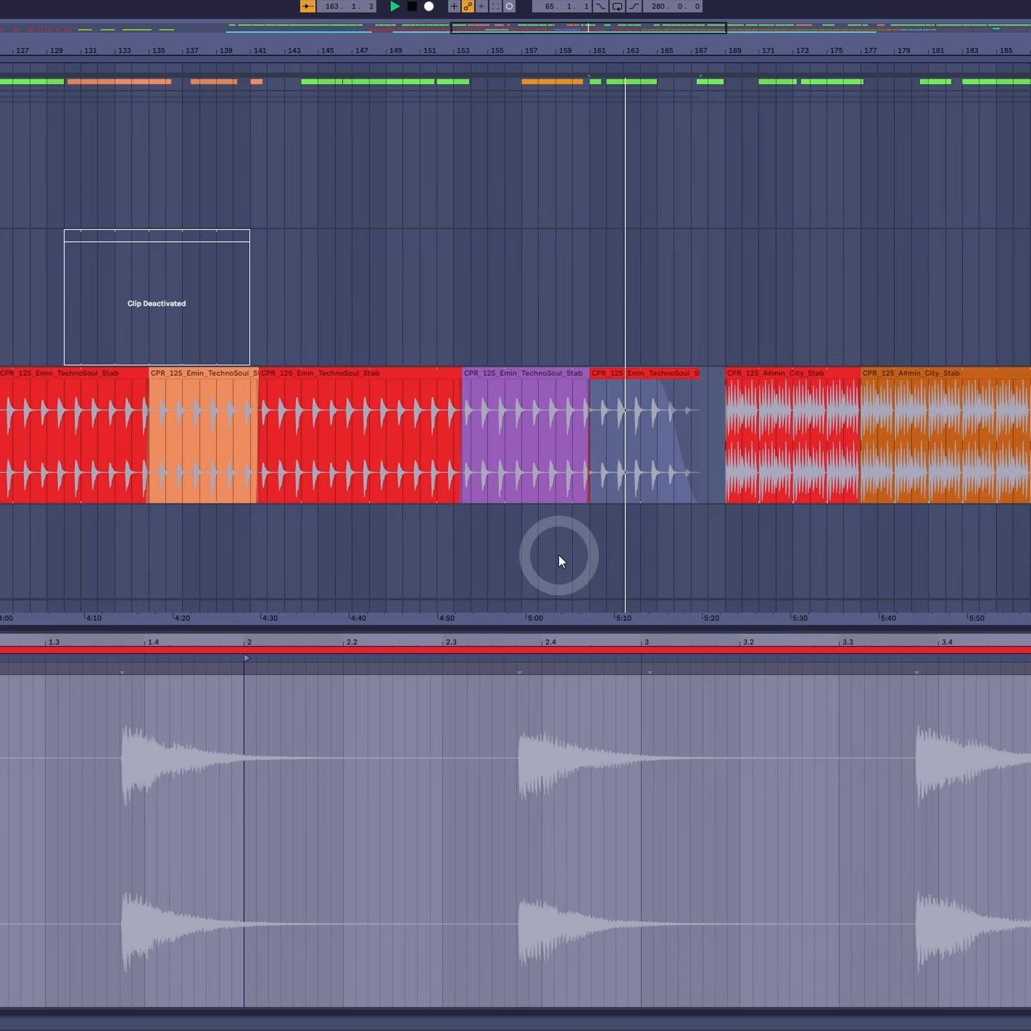
click(791, 161)
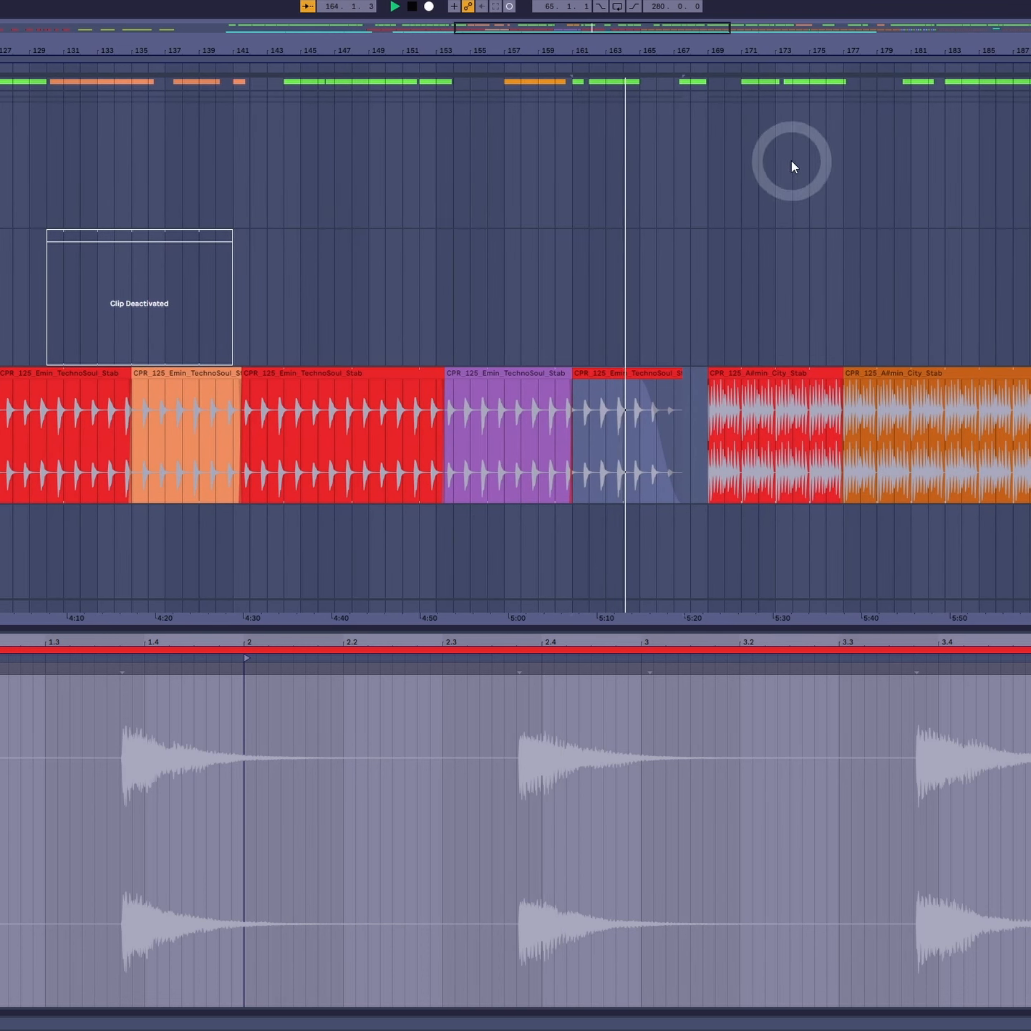
Step: Adjust the transposition of the orange CPR_125_A#min_City_Stab clip that starts at bar 177
drag(741, 47, 318, 49)
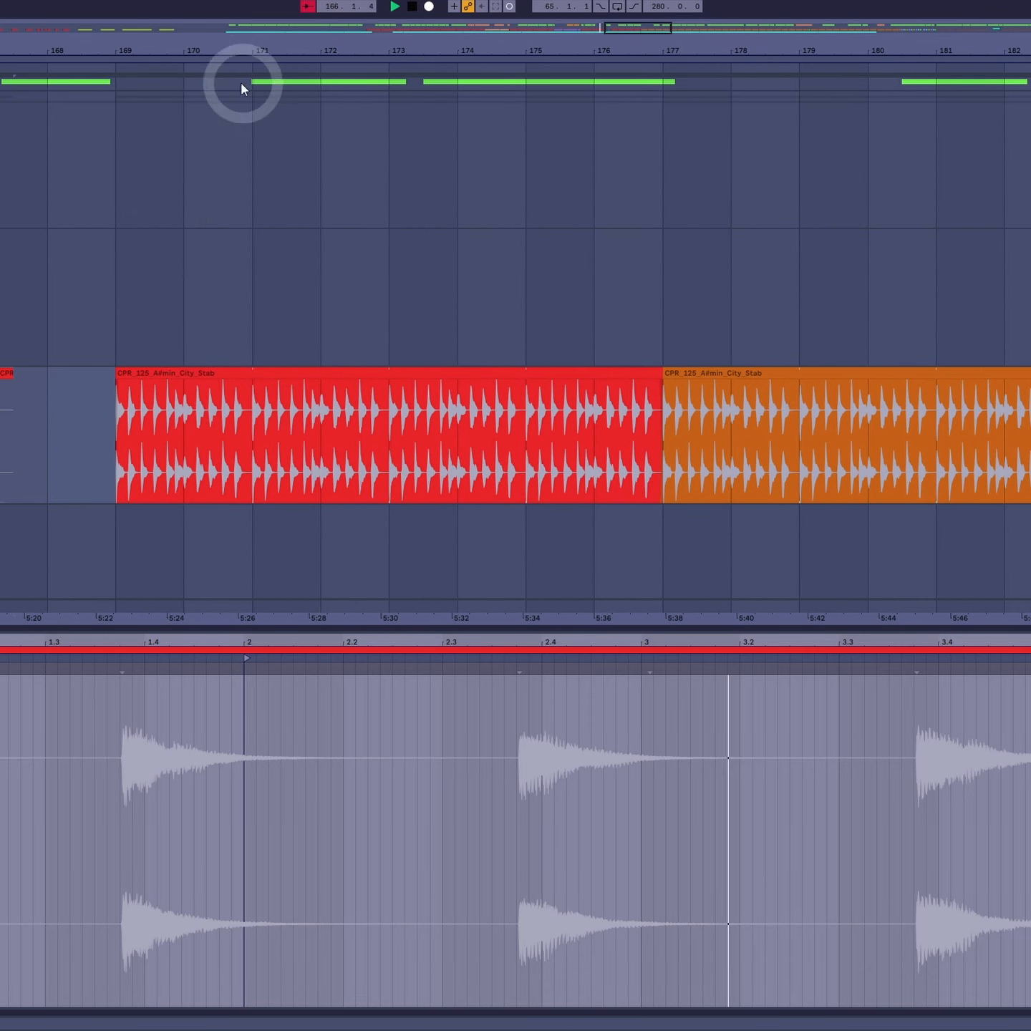
click(302, 377)
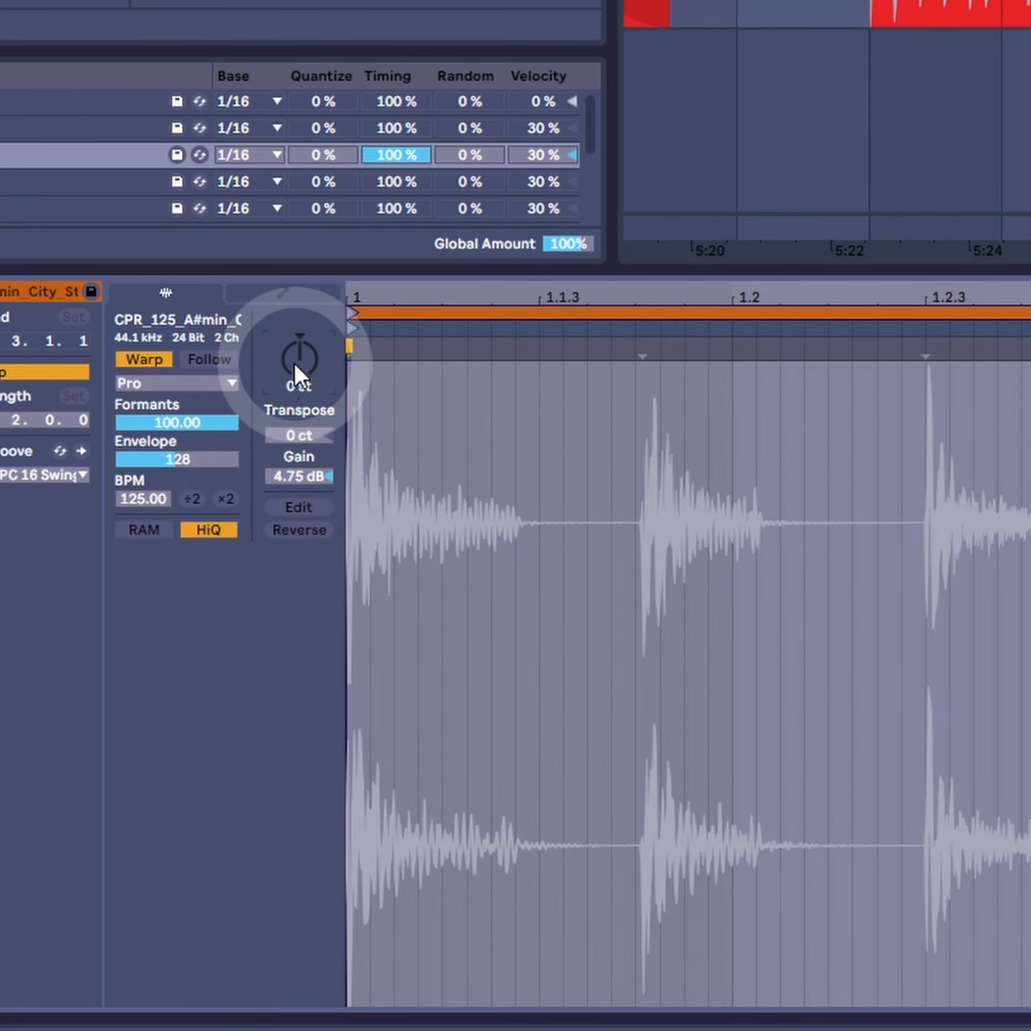
key(Return)
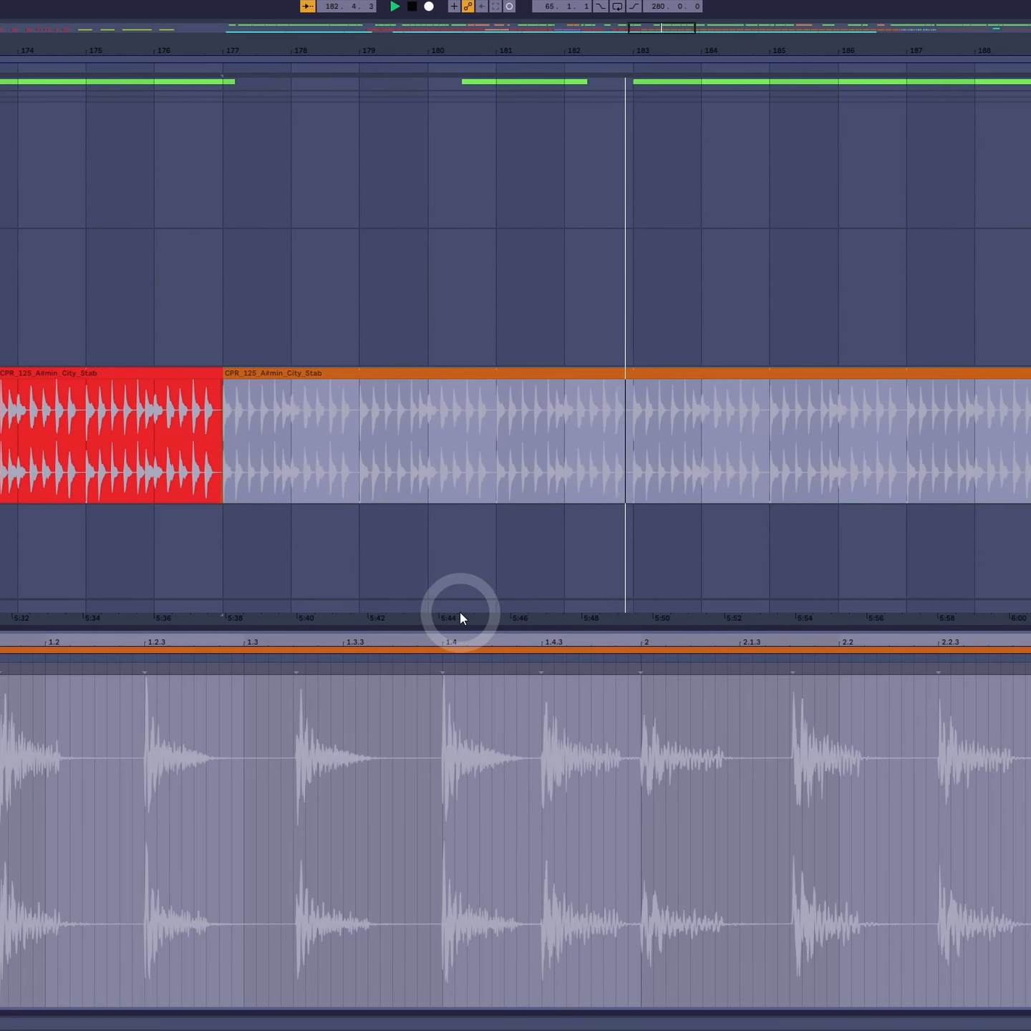
Step: Show the details of the Tech House 3Work 030322 backing track clip and of the orange City stab clip above it
scroll(687, 533, down, 3)
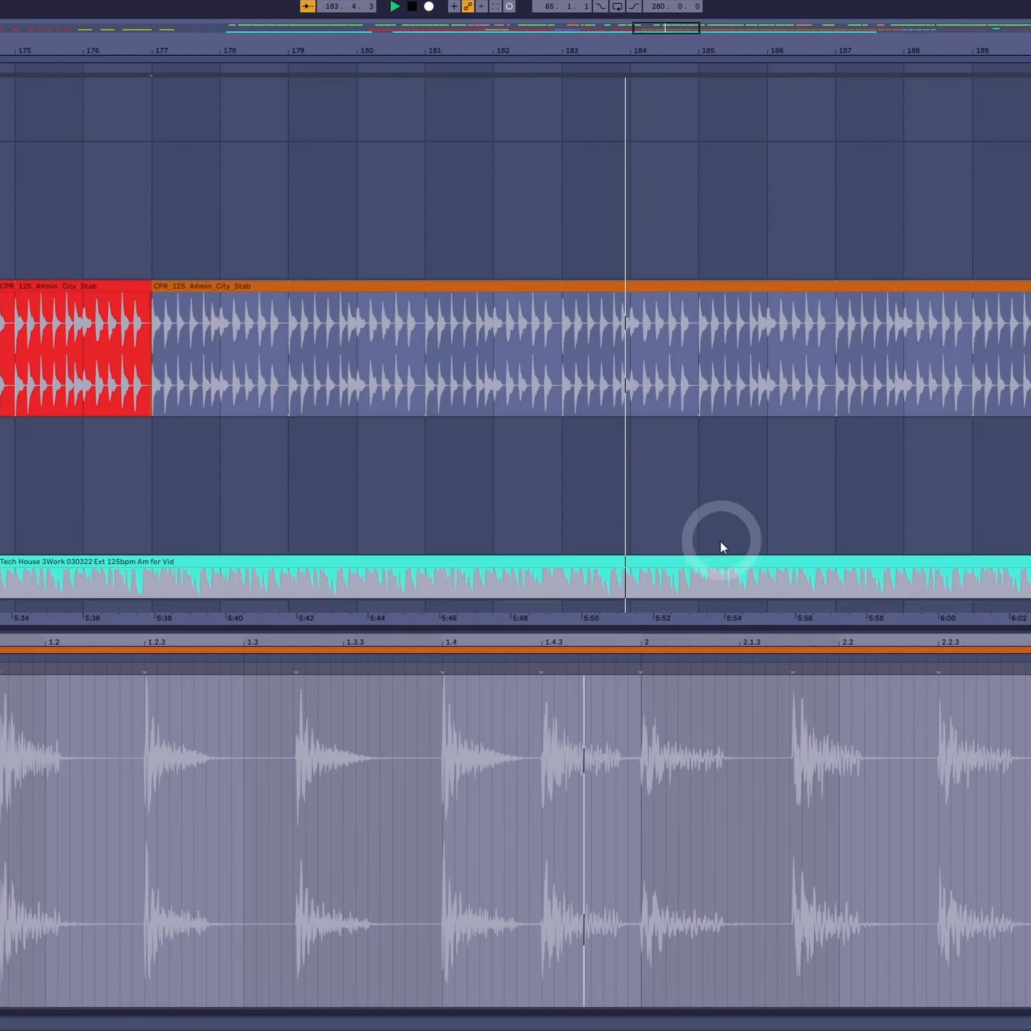
scroll(718, 548, down, 4)
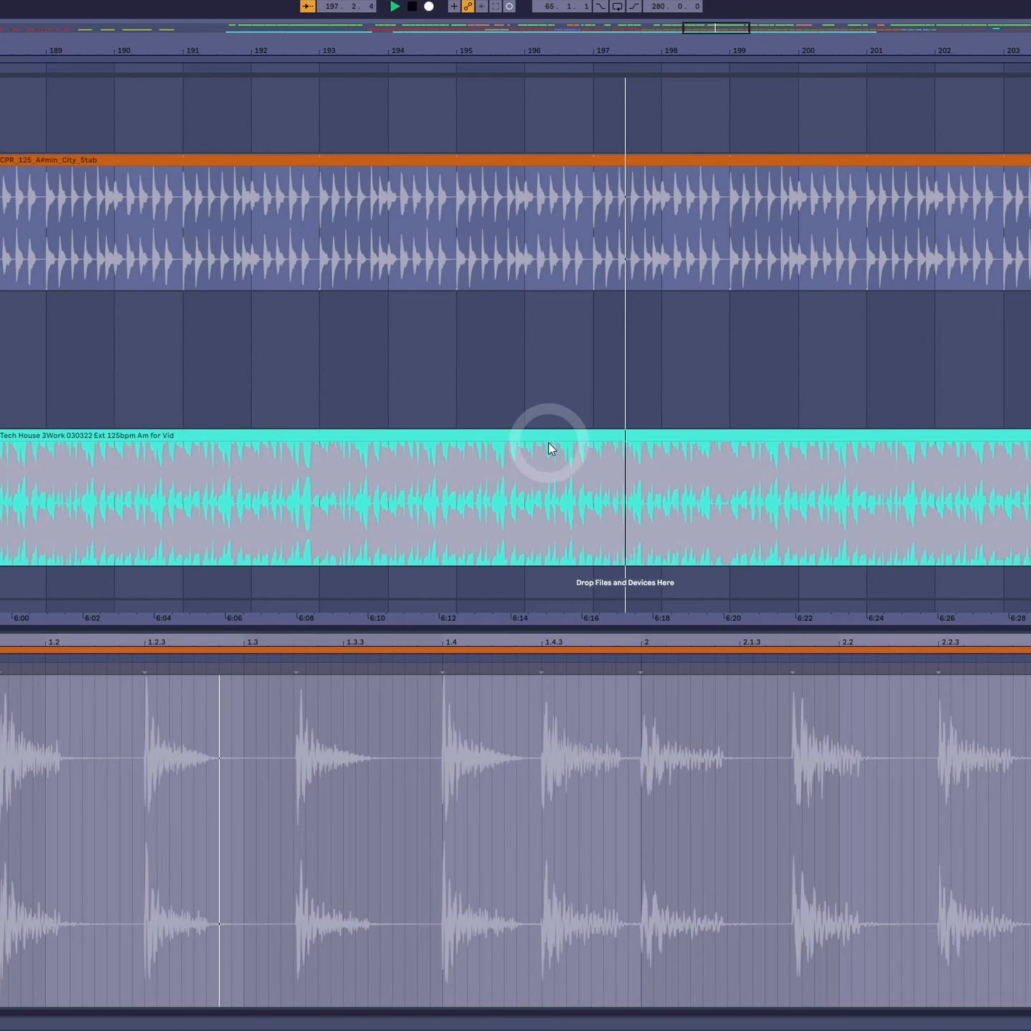
click(550, 438)
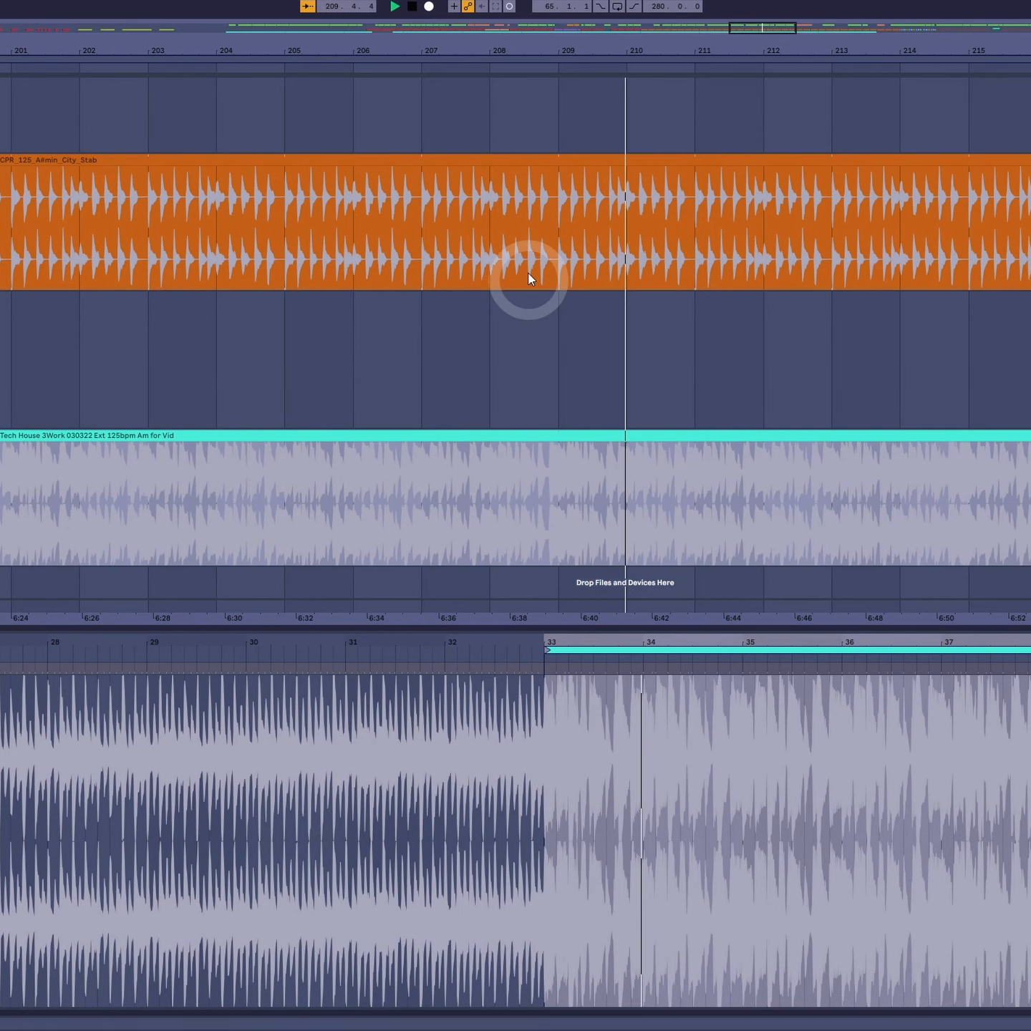
click(626, 171)
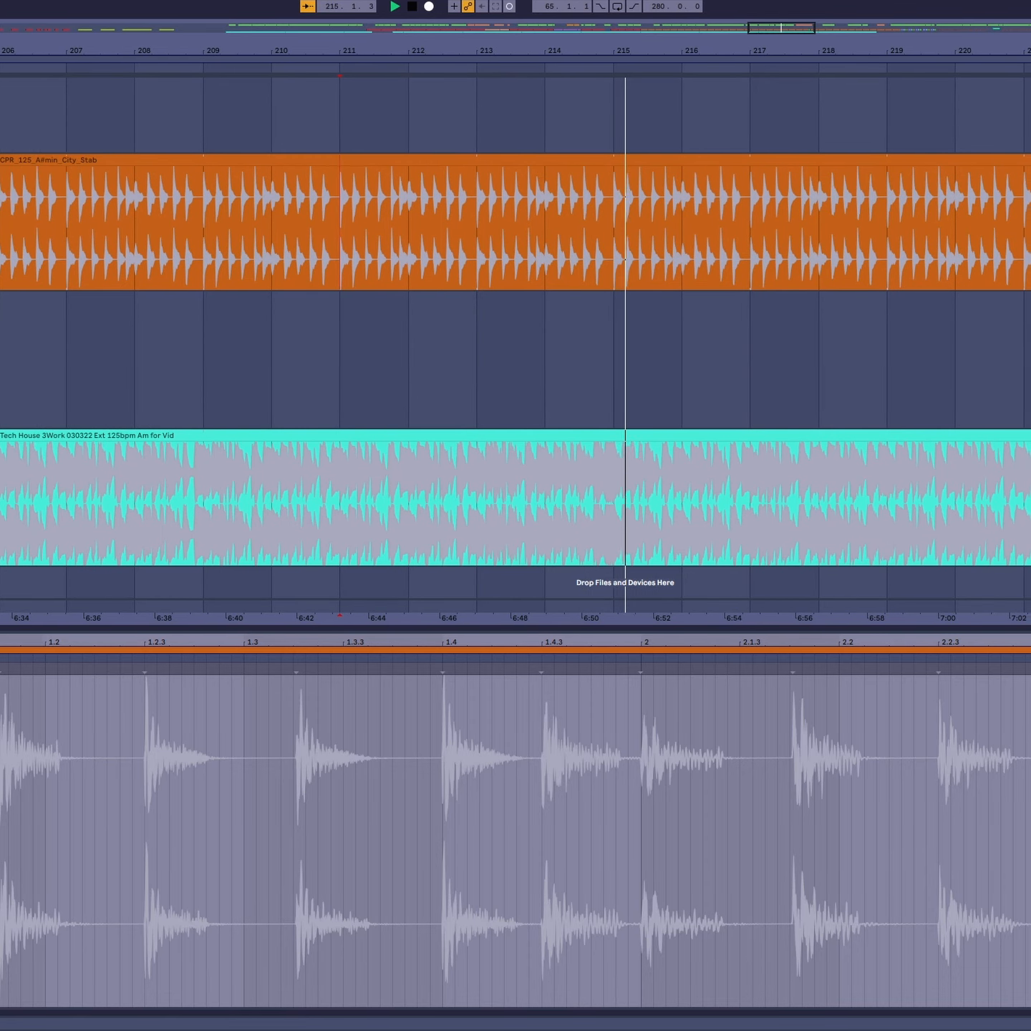
Step: Duplicate the half-bar green City stab slice in bar 222 repeatedly until the copies reach bar 241
scroll(516, 842, up, 2)
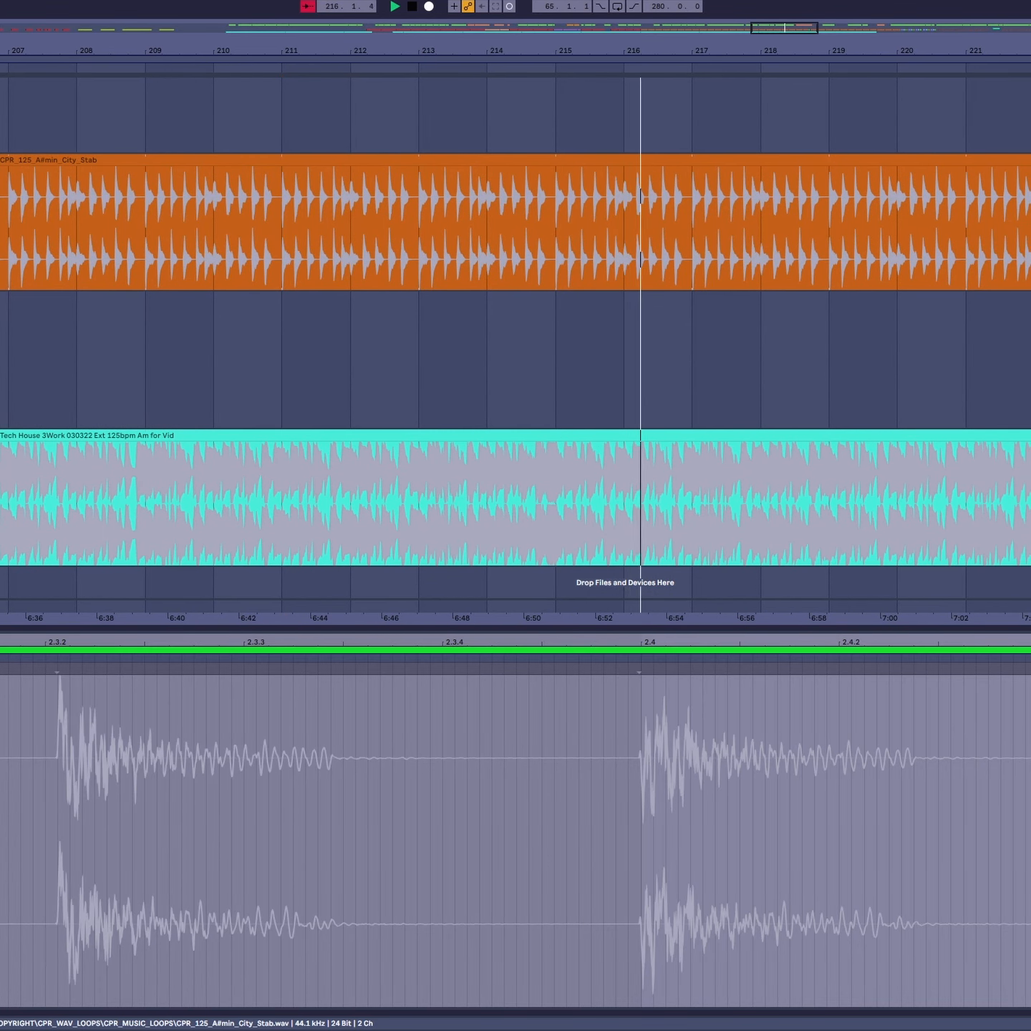
drag(1030, 45, 219, 53)
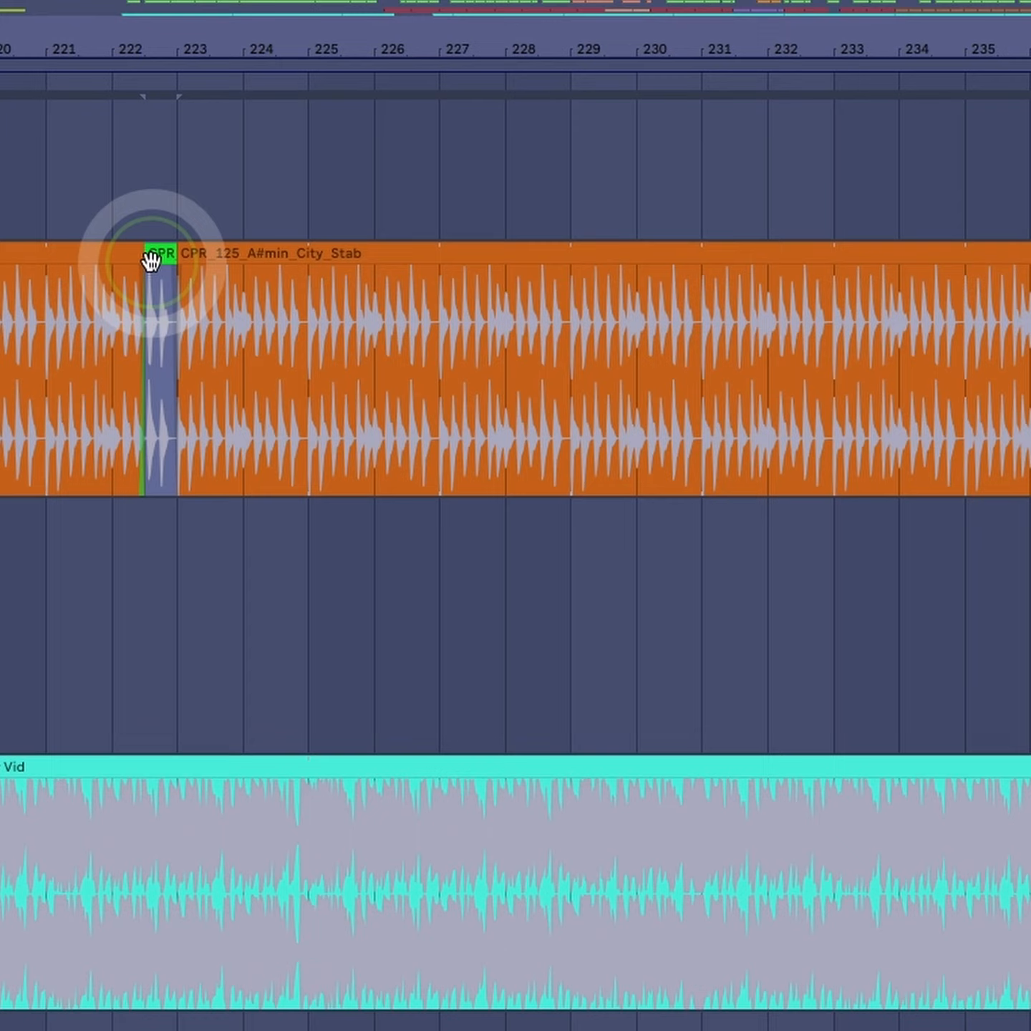
key(ctrl+d)
key(ctrl+d)
key(ctrl+d)
key(ctrl+d)
key(ctrl+d)
key(ctrl+d)
key(ctrl+d)
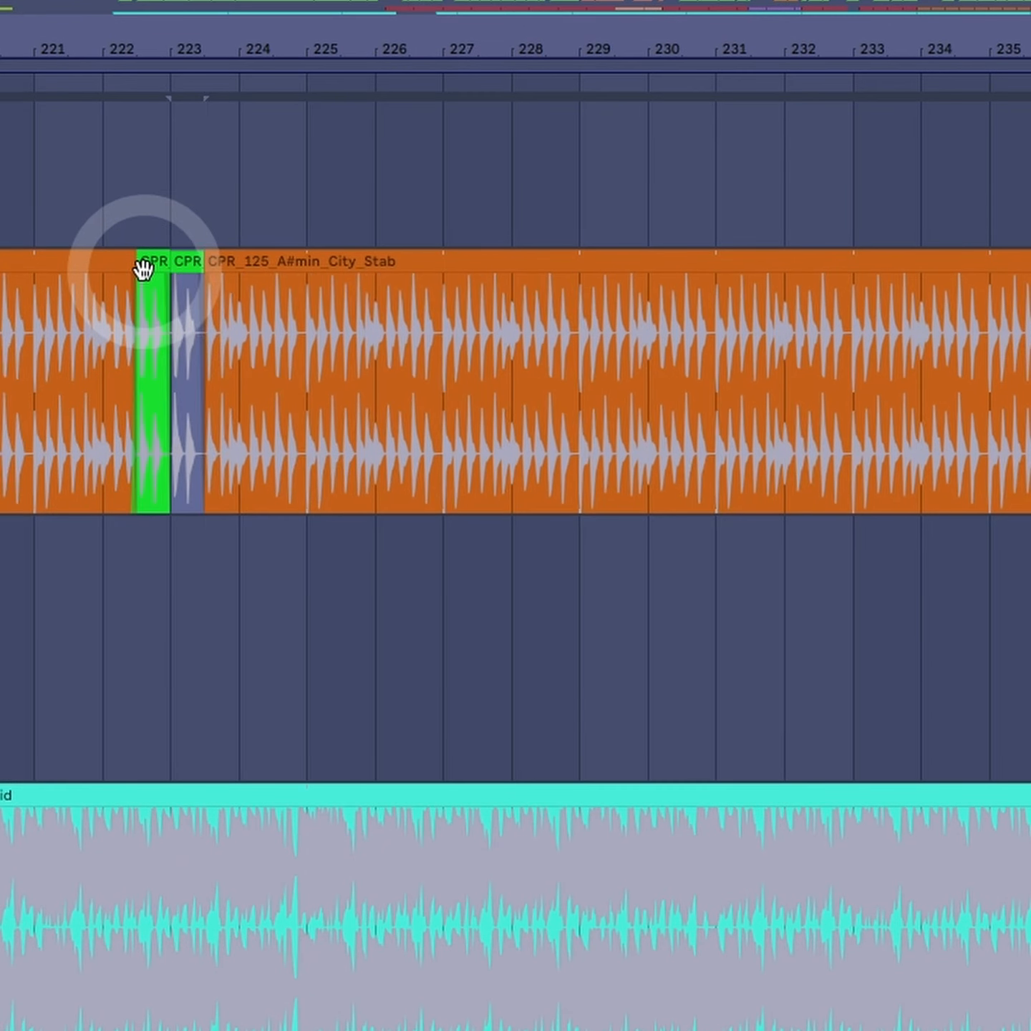
key(ctrl+d)
key(ctrl+d)
key(ctrl+d)
key(ctrl+d)
key(ctrl+d)
key(ctrl+d)
key(ctrl+d)
key(ctrl+d)
key(ctrl+d)
key(ctrl+d)
key(ctrl+d)
key(ctrl+d)
key(ctrl+d)
key(ctrl+d)
key(ctrl+d)
key(ctrl+d)
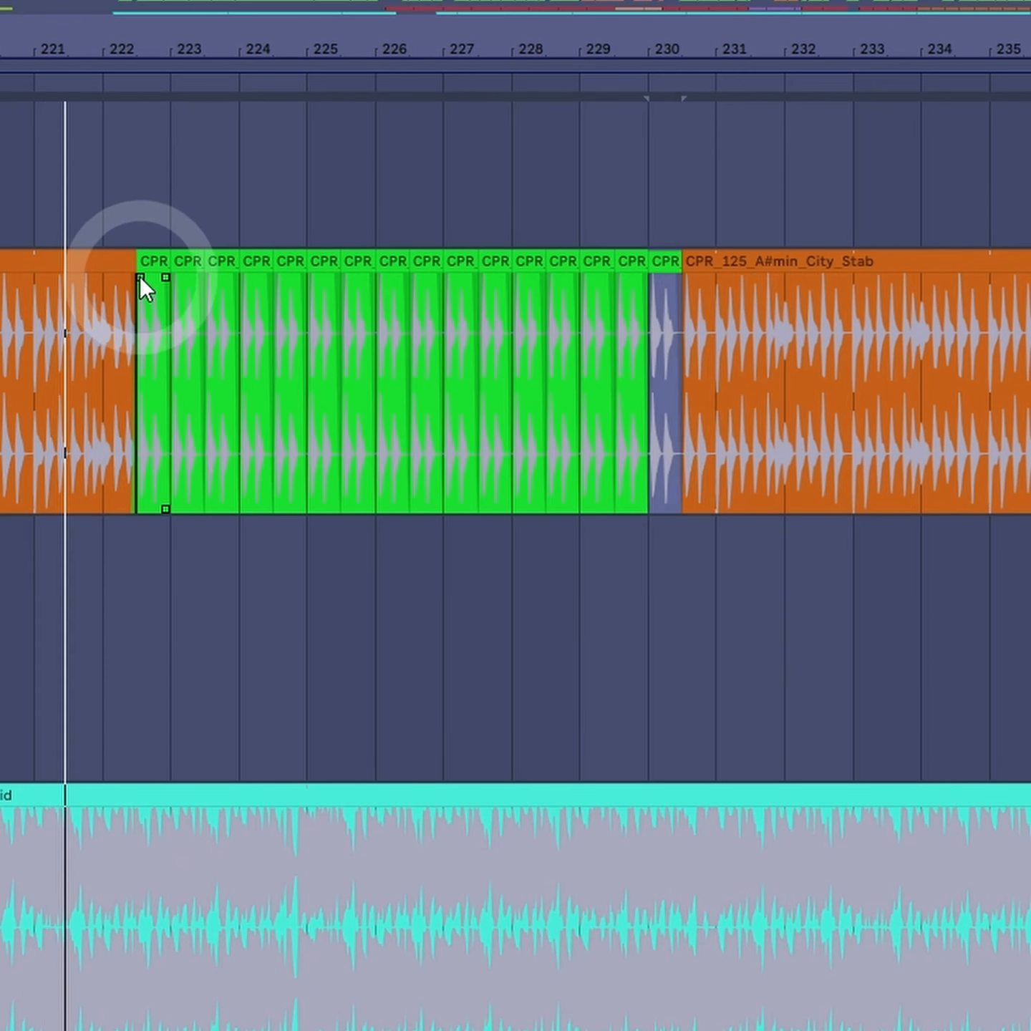
key(ctrl+d)
key(ctrl+d)
key(ctrl+d)
key(ctrl+d)
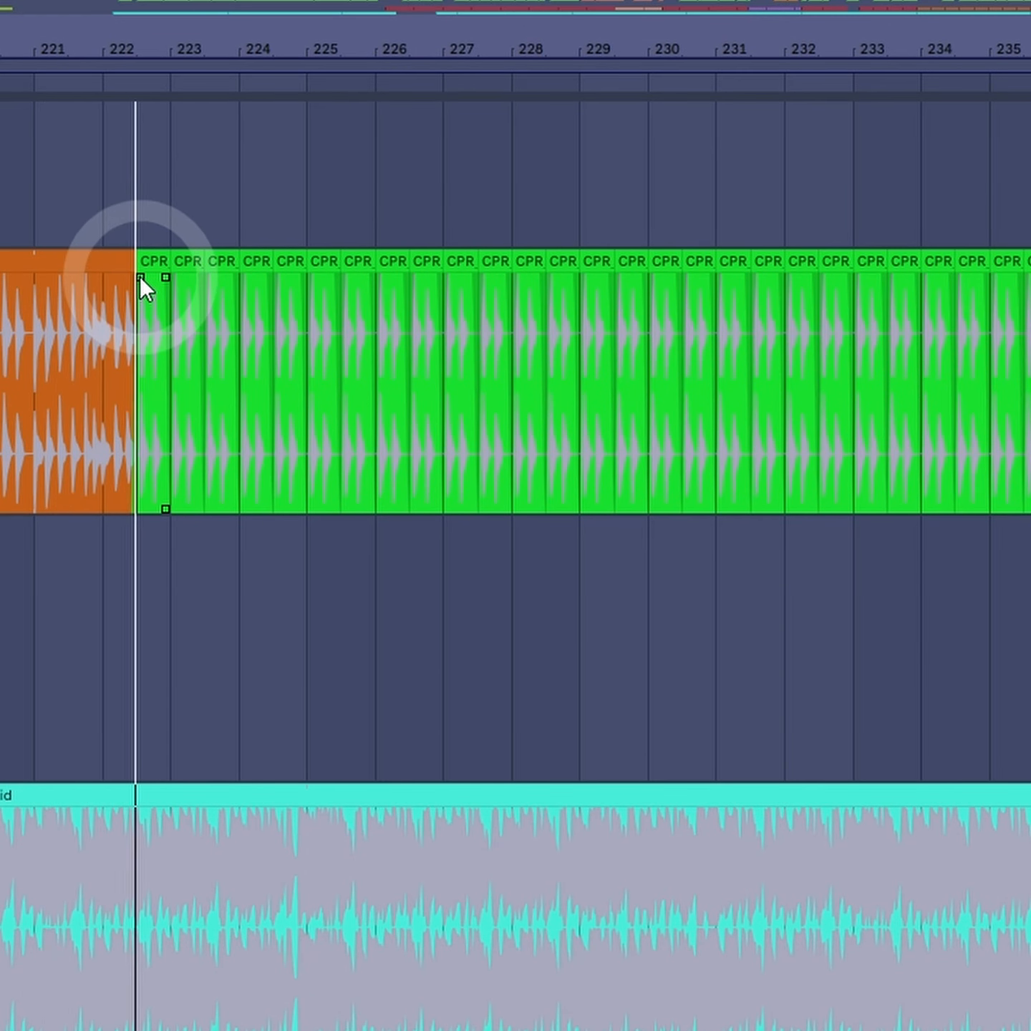
Step: Examine the repeated green stab slices against the backing track and the City stab clips that follow bar 241
click(126, 276)
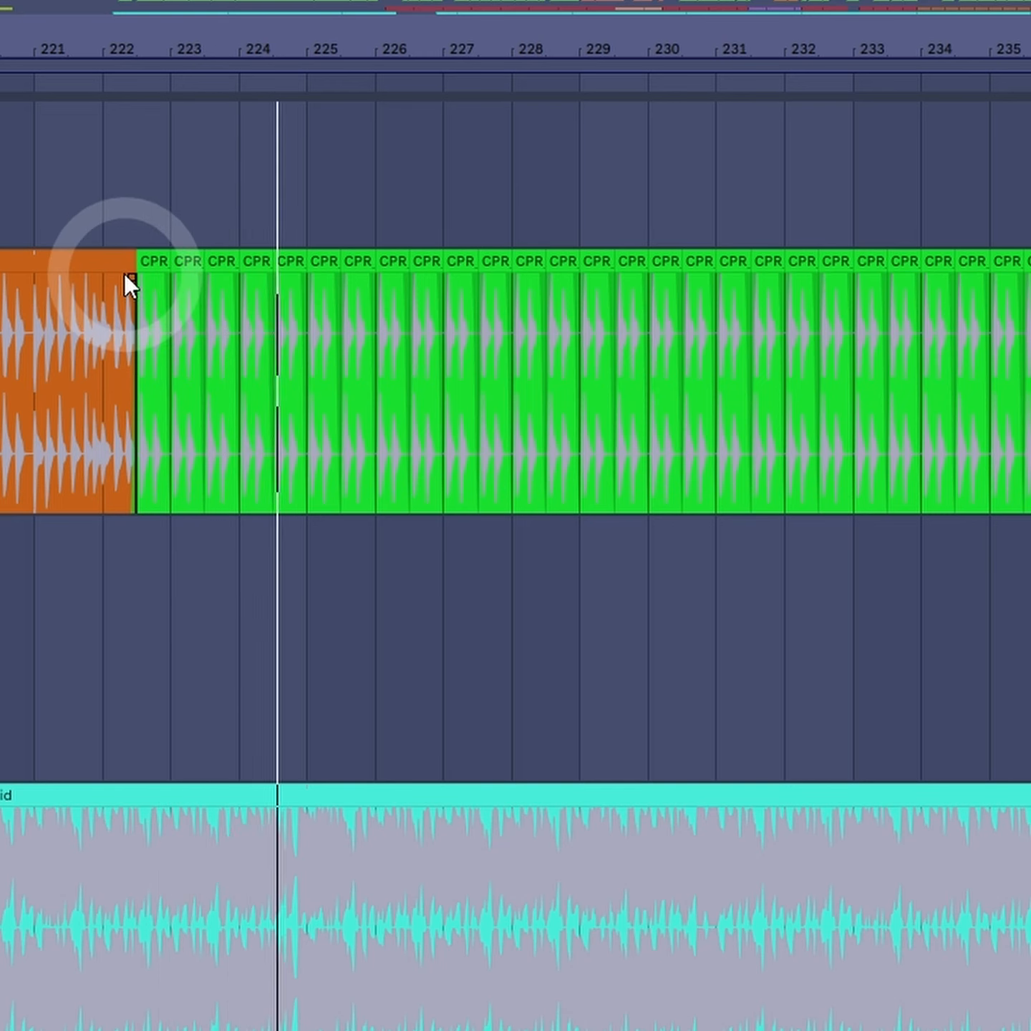
click(688, 469)
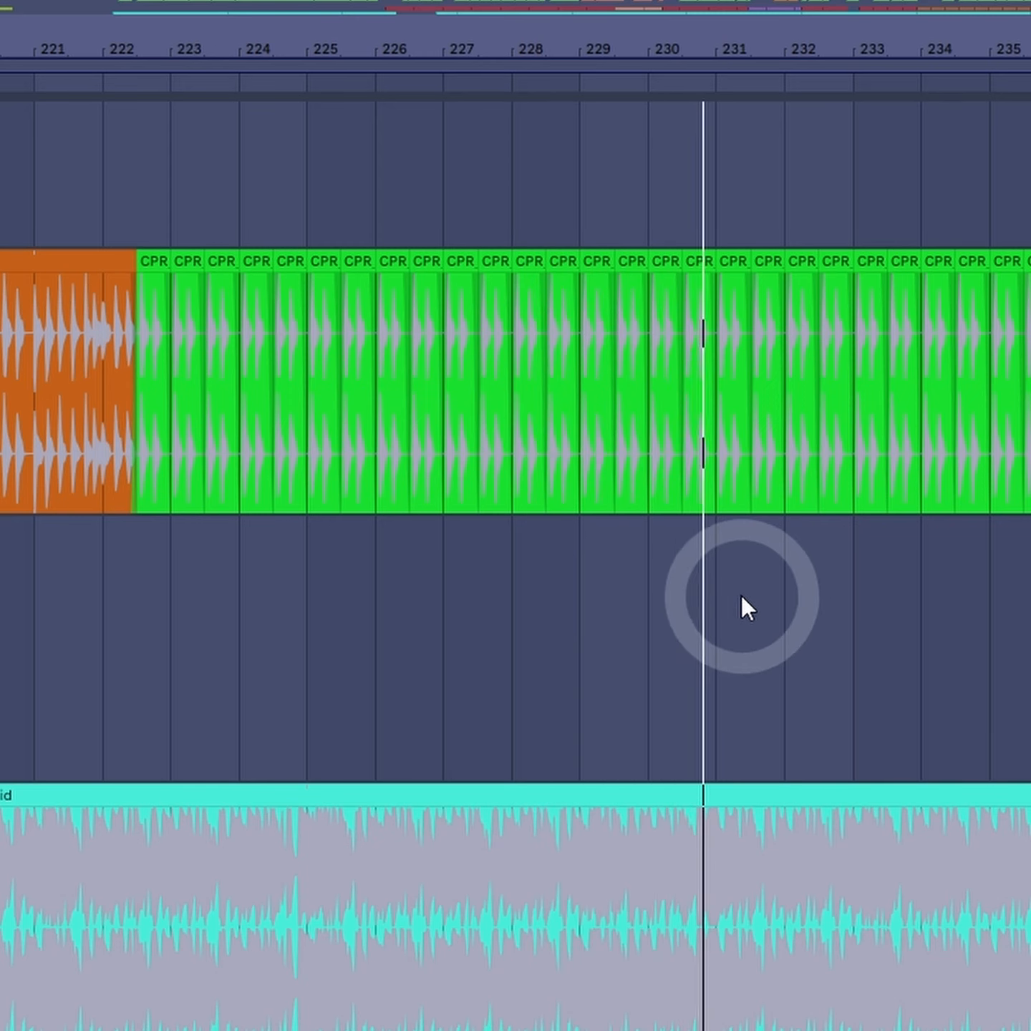
scroll(742, 596, left, 5)
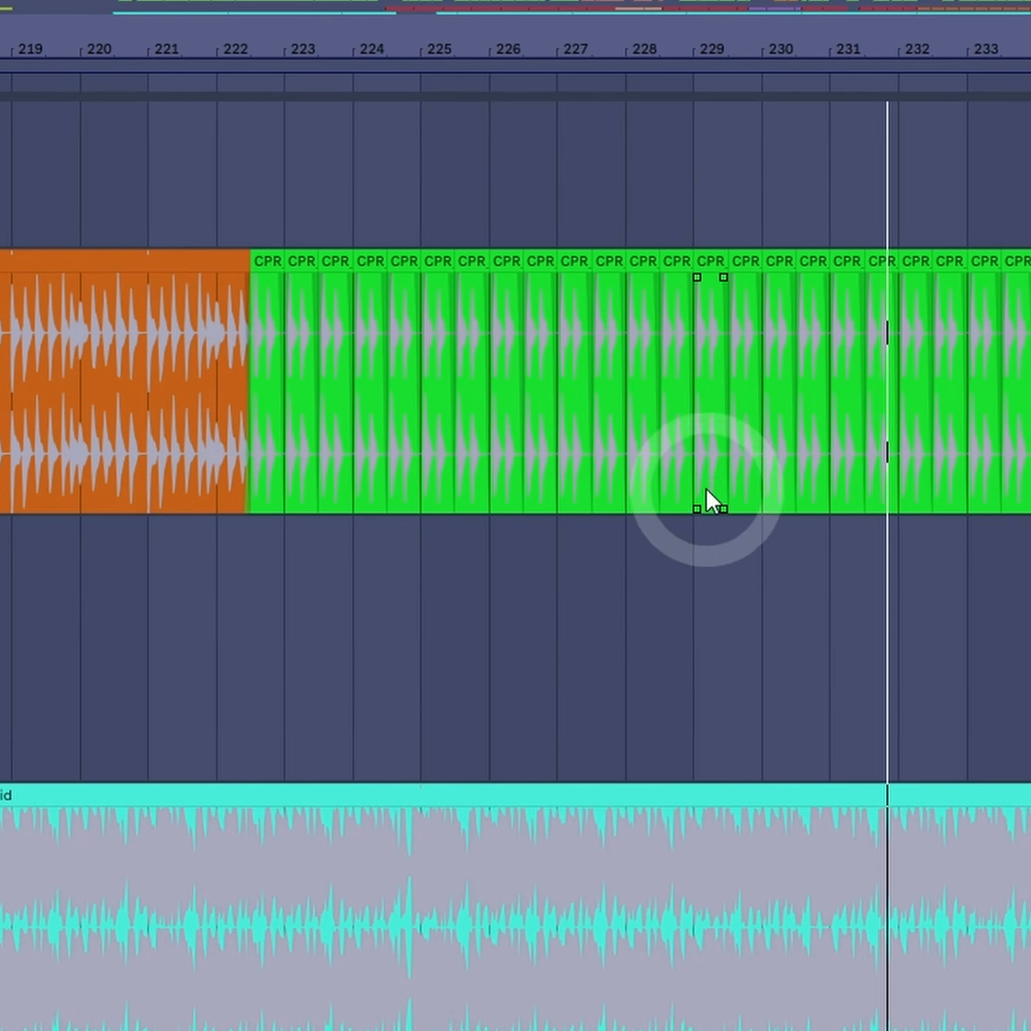
click(797, 279)
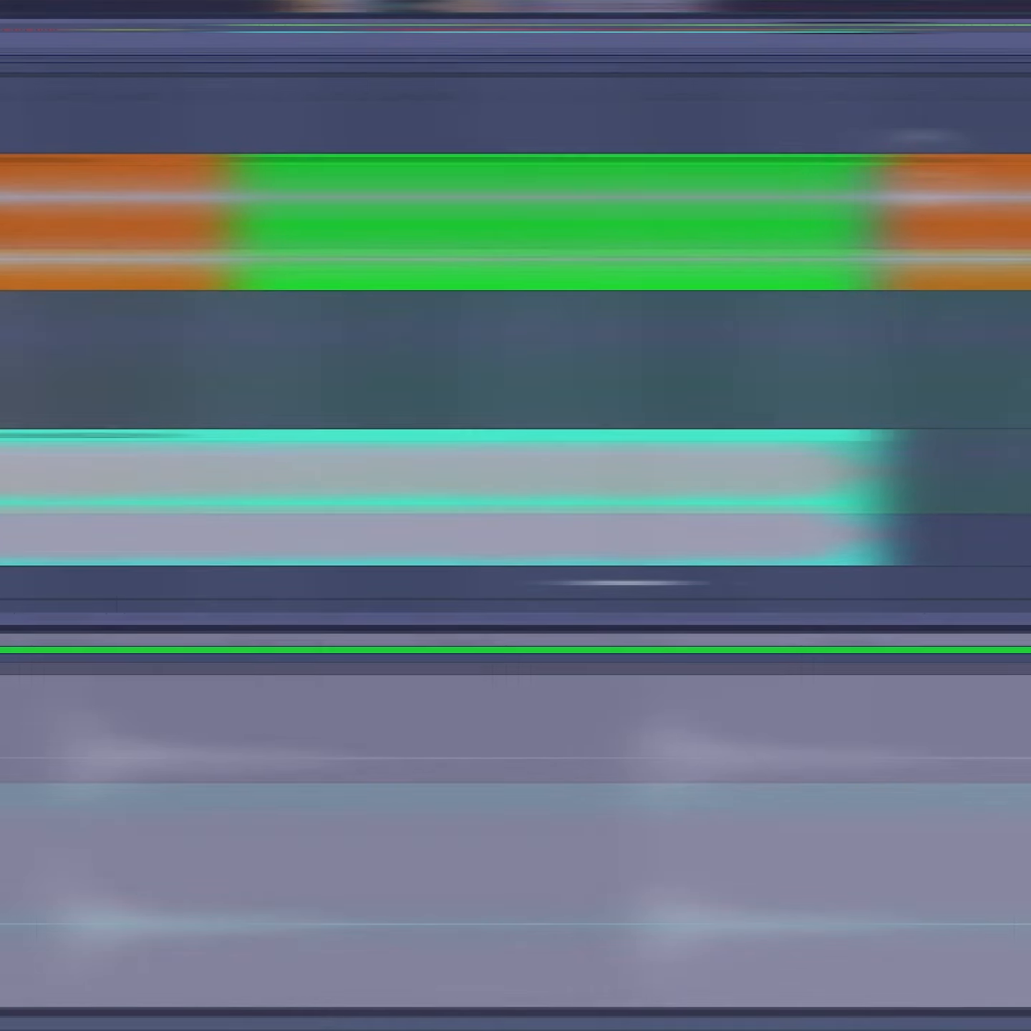
click(670, 416)
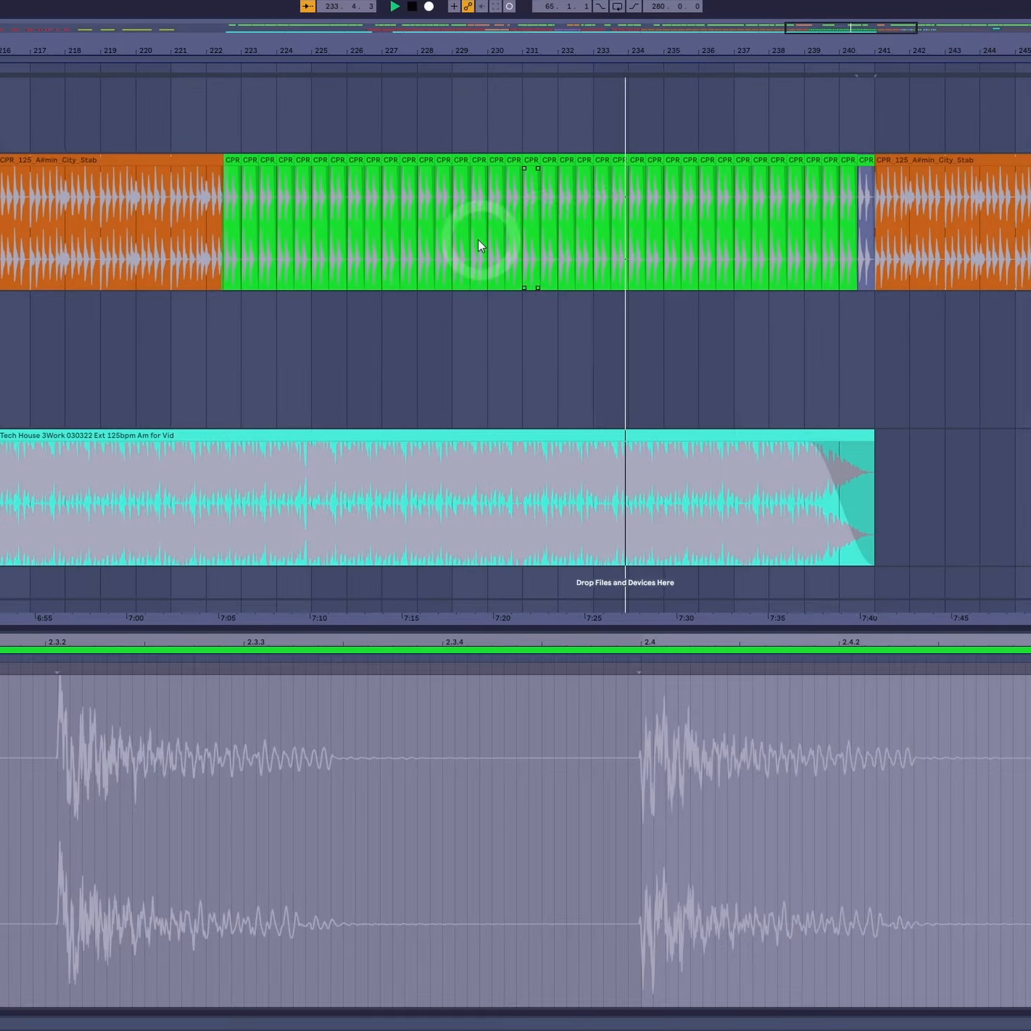
click(283, 230)
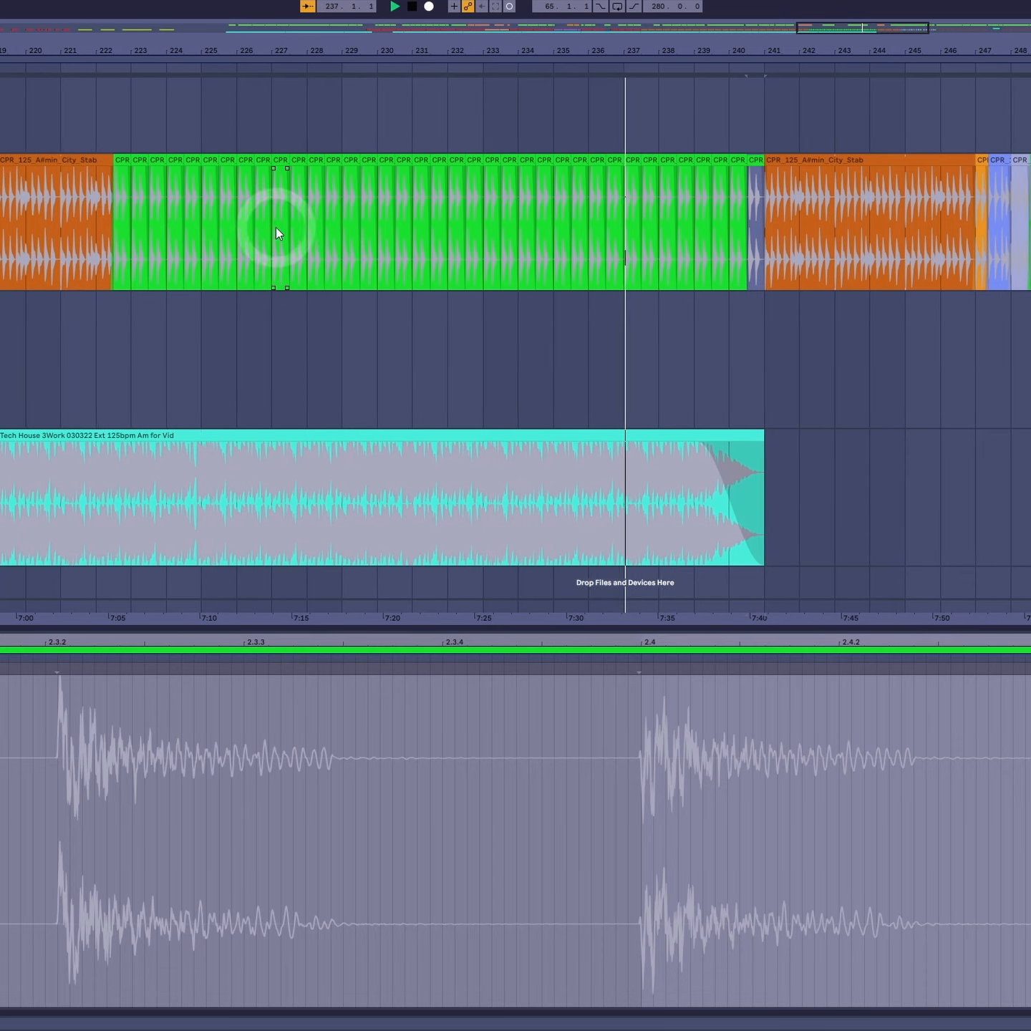
click(817, 153)
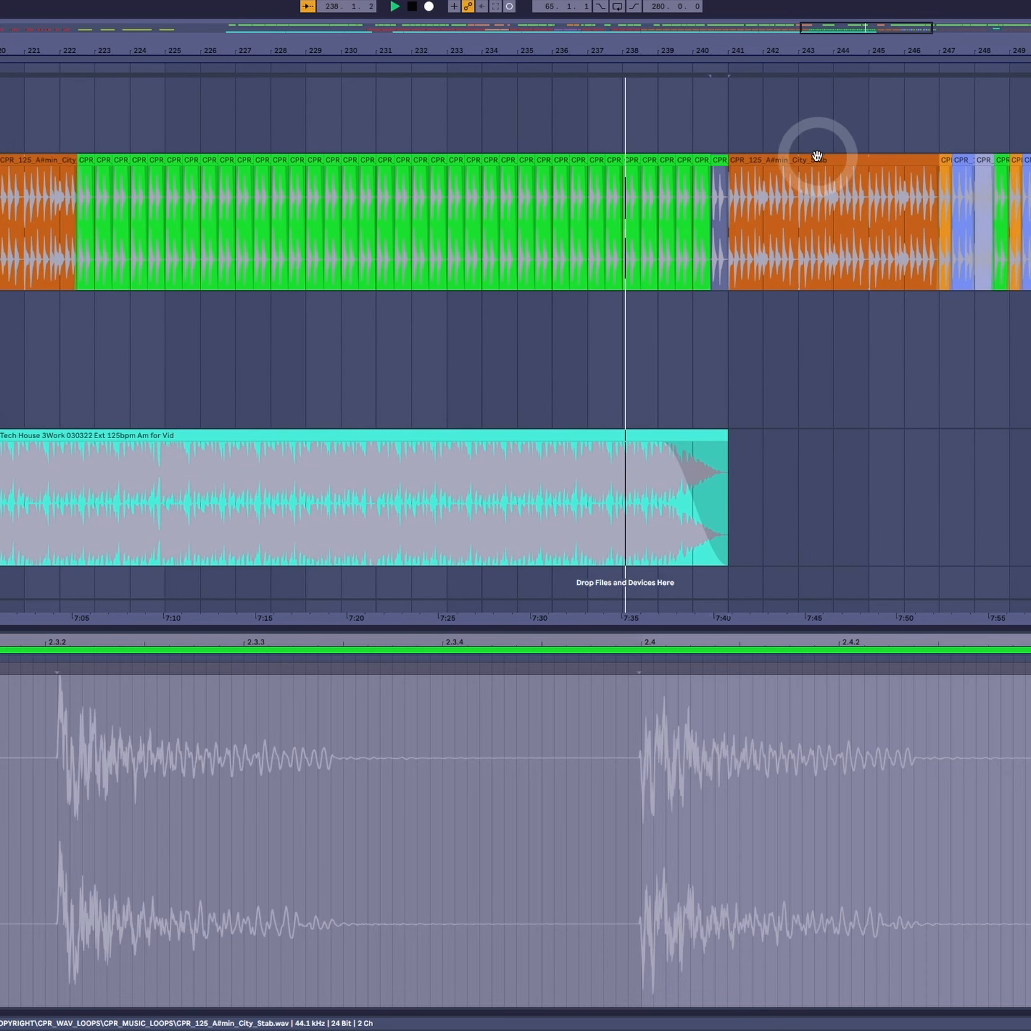
Step: Inspect the orange City stab clip starting at bar 241 and the first orange slice of the cut-up stab pattern at bar 247
click(924, 99)
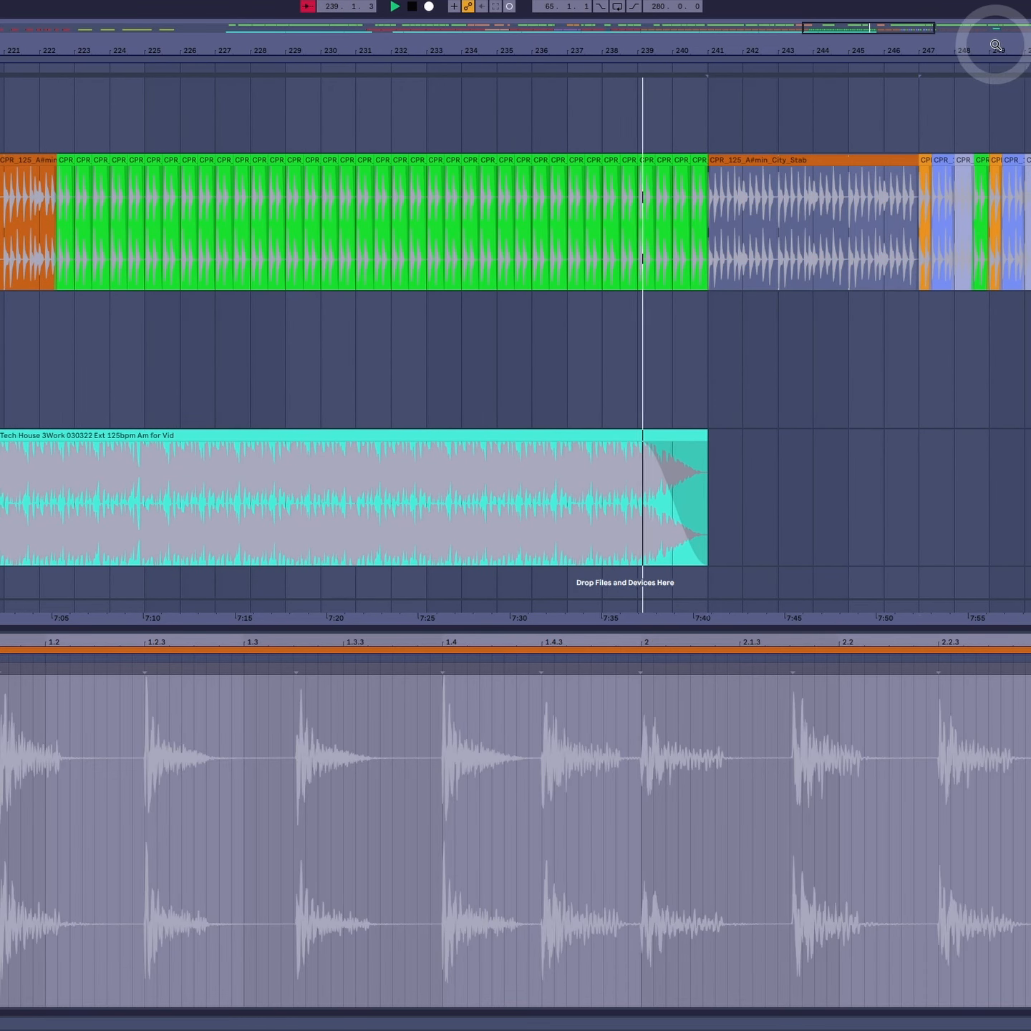
drag(996, 44, 997, 45)
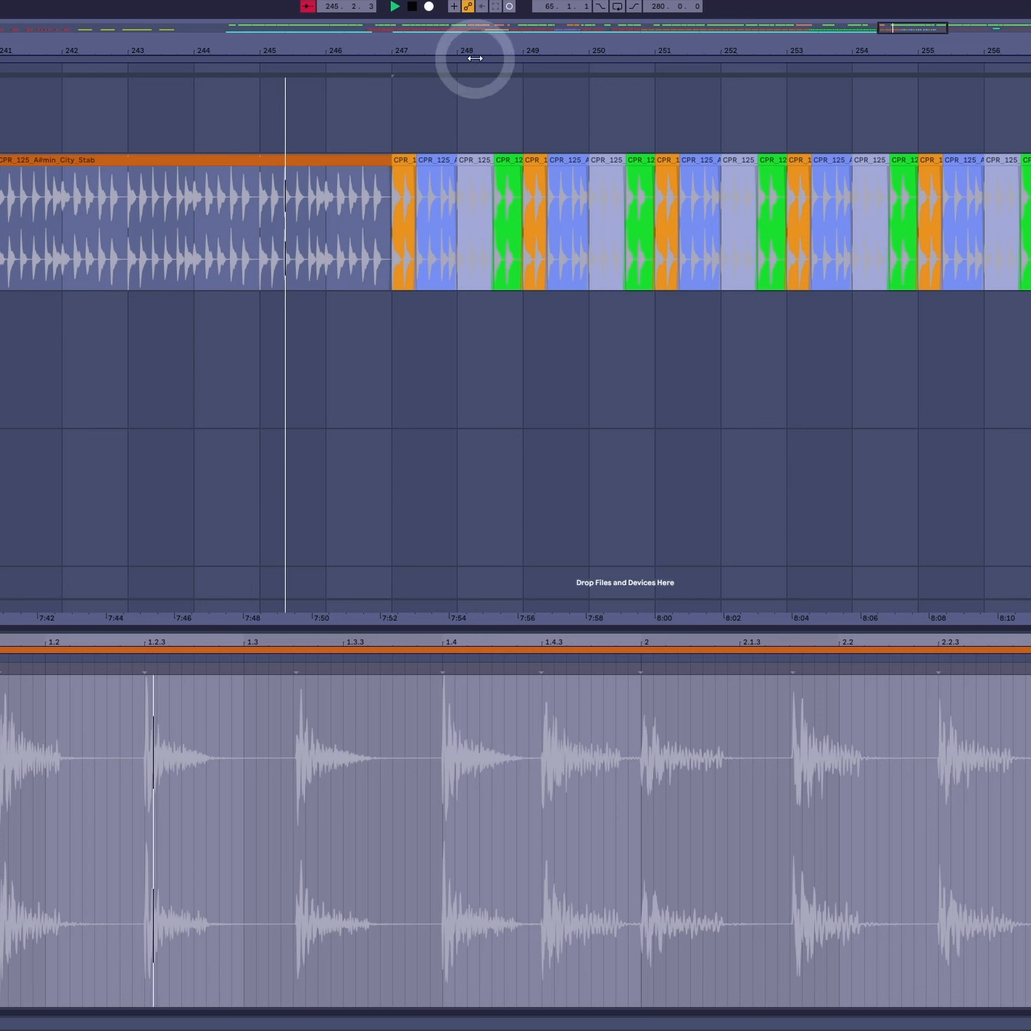
drag(503, 44, 503, 45)
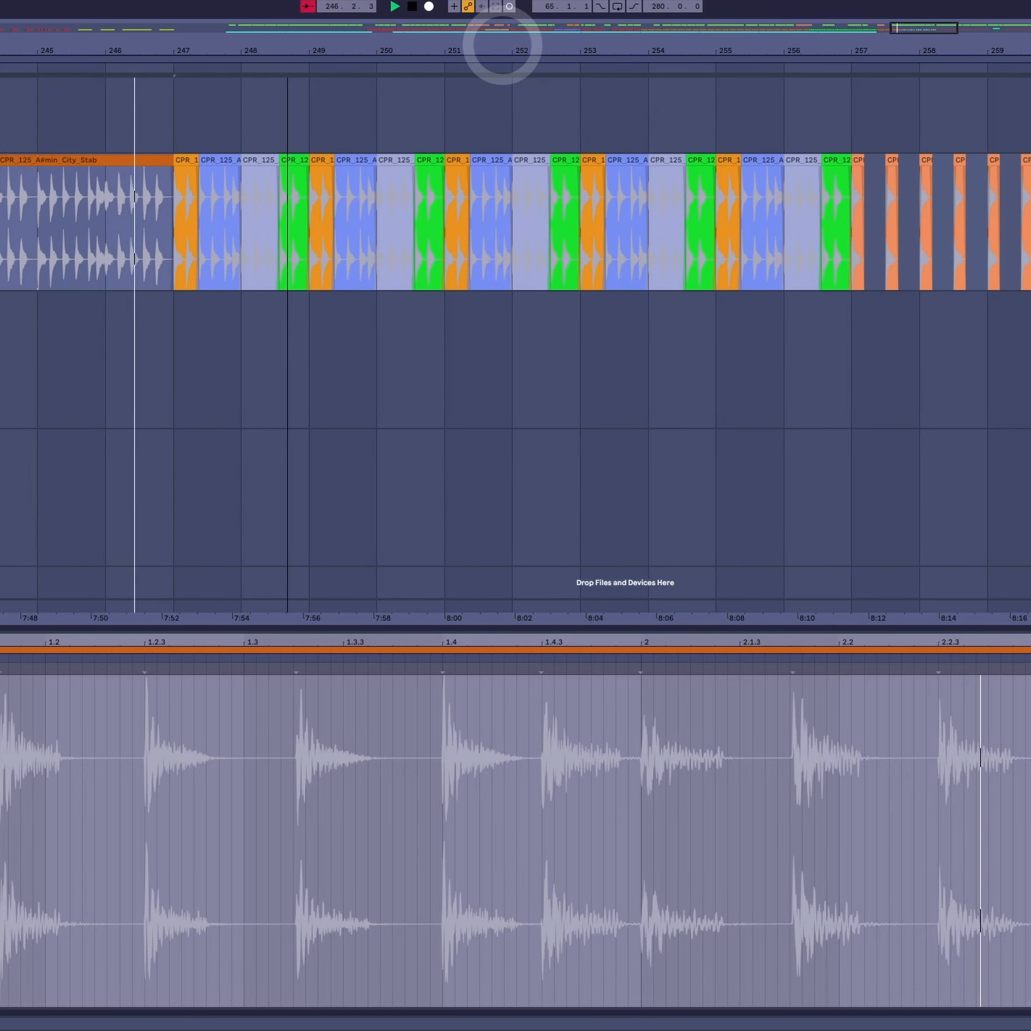
drag(139, 159, 180, 165)
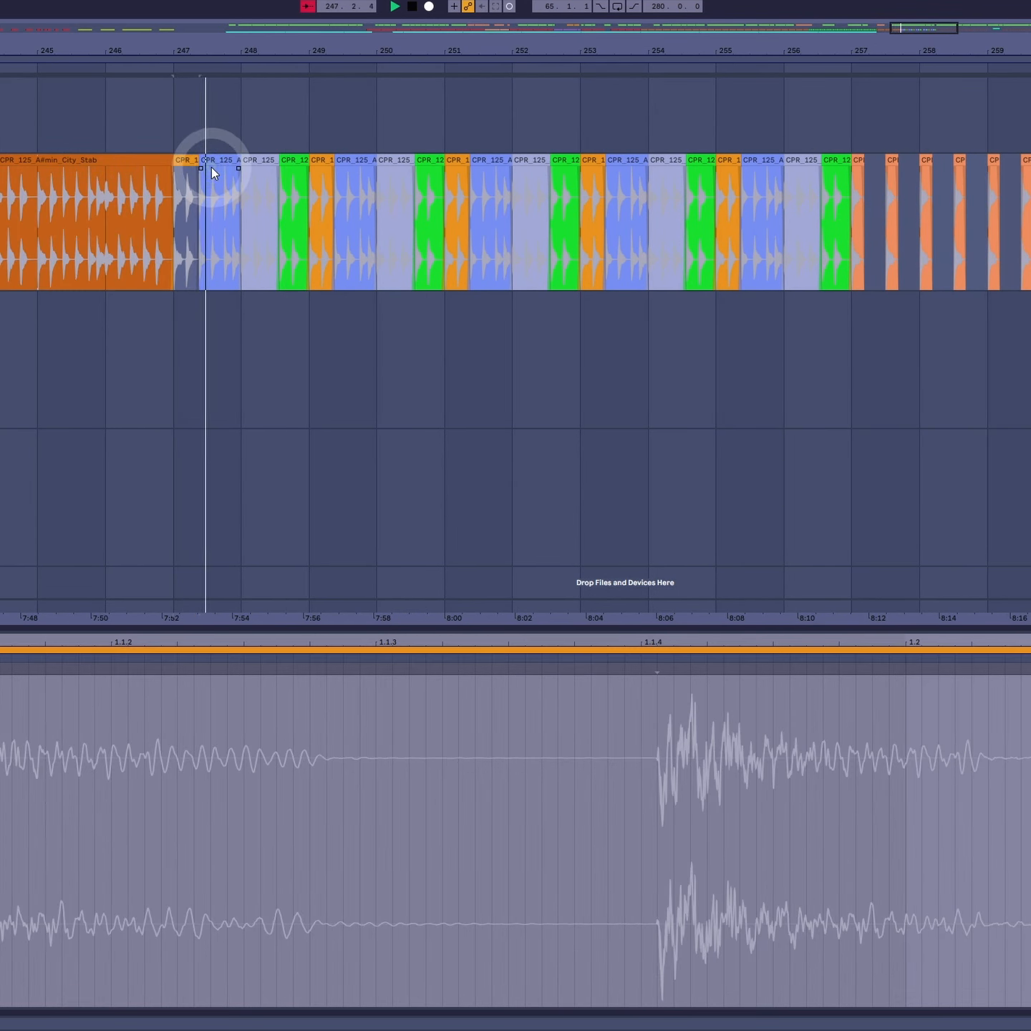
Step: Inspect the green, orange, blue and lilac City stab slices one by one from bar 248 to the salmon slice at bar 257
click(297, 161)
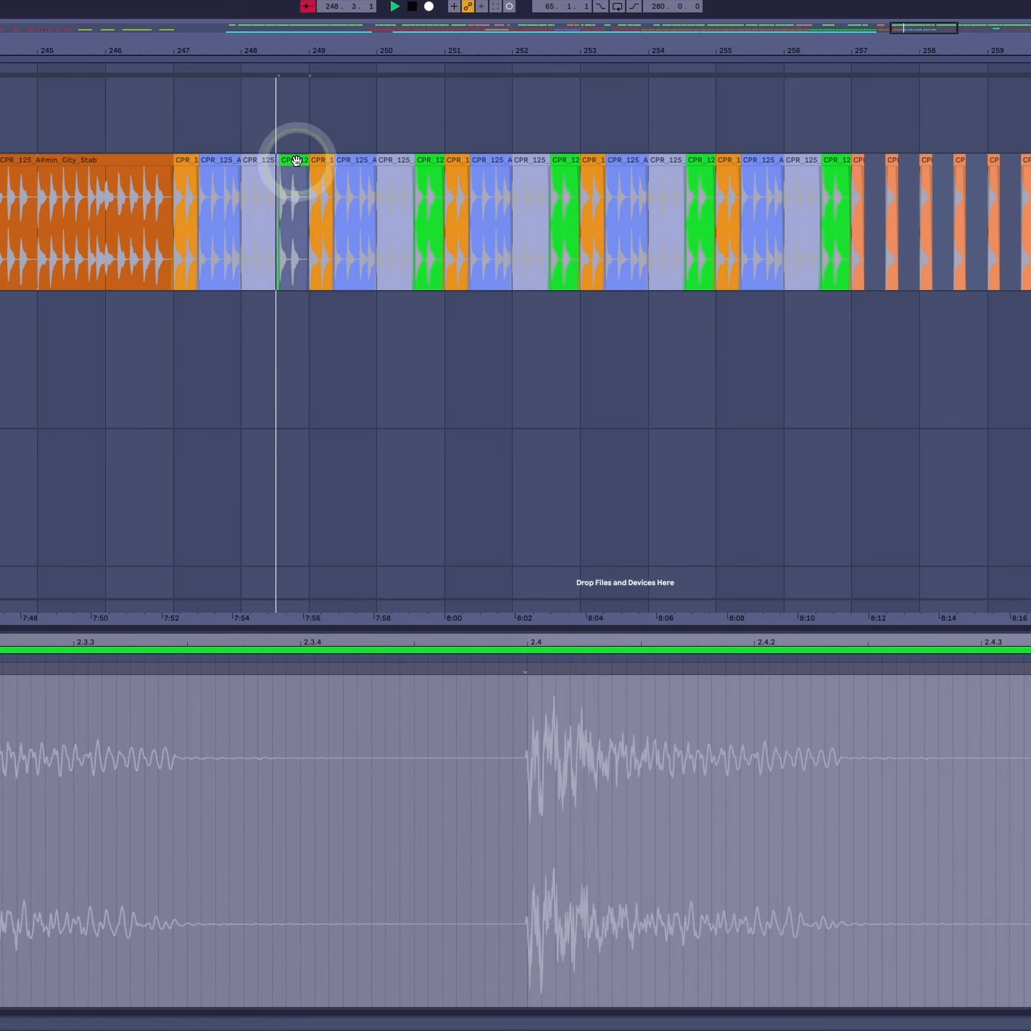
click(322, 163)
click(355, 163)
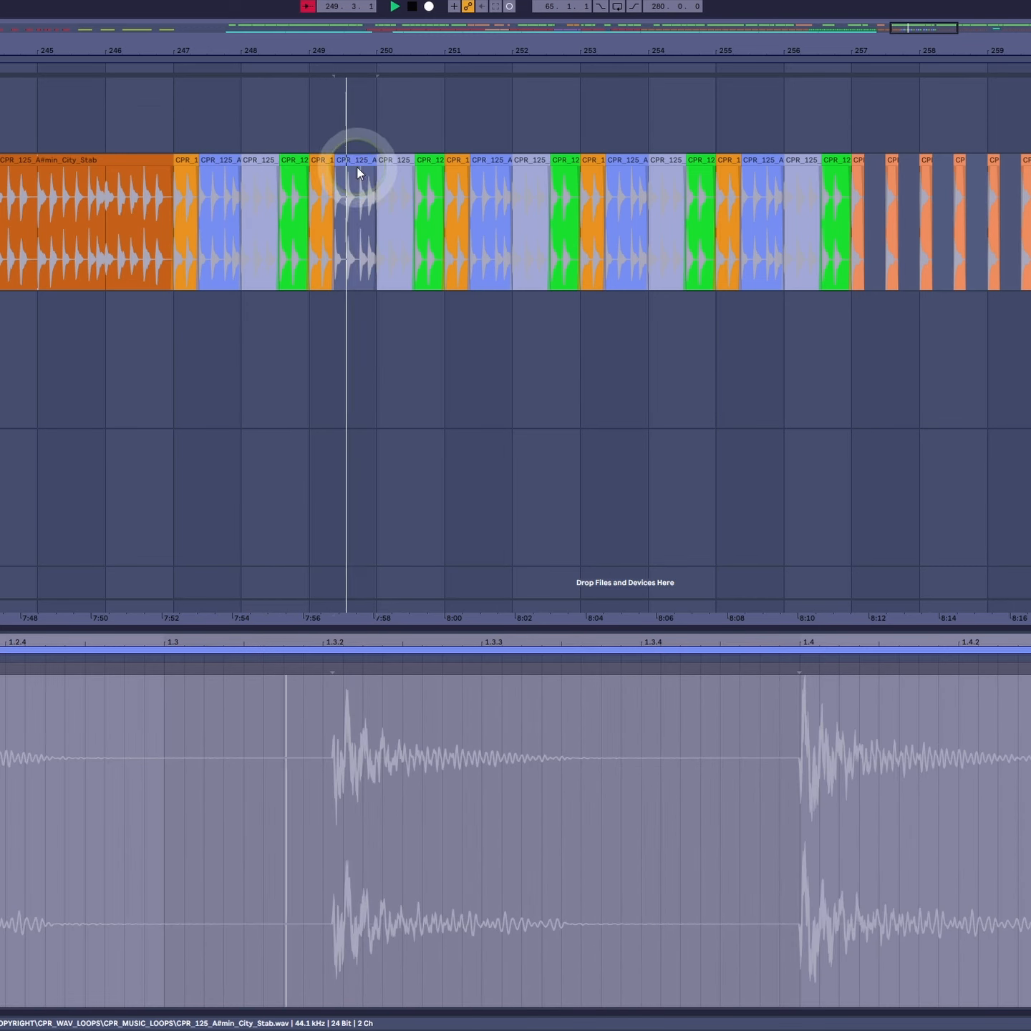
click(407, 160)
click(430, 164)
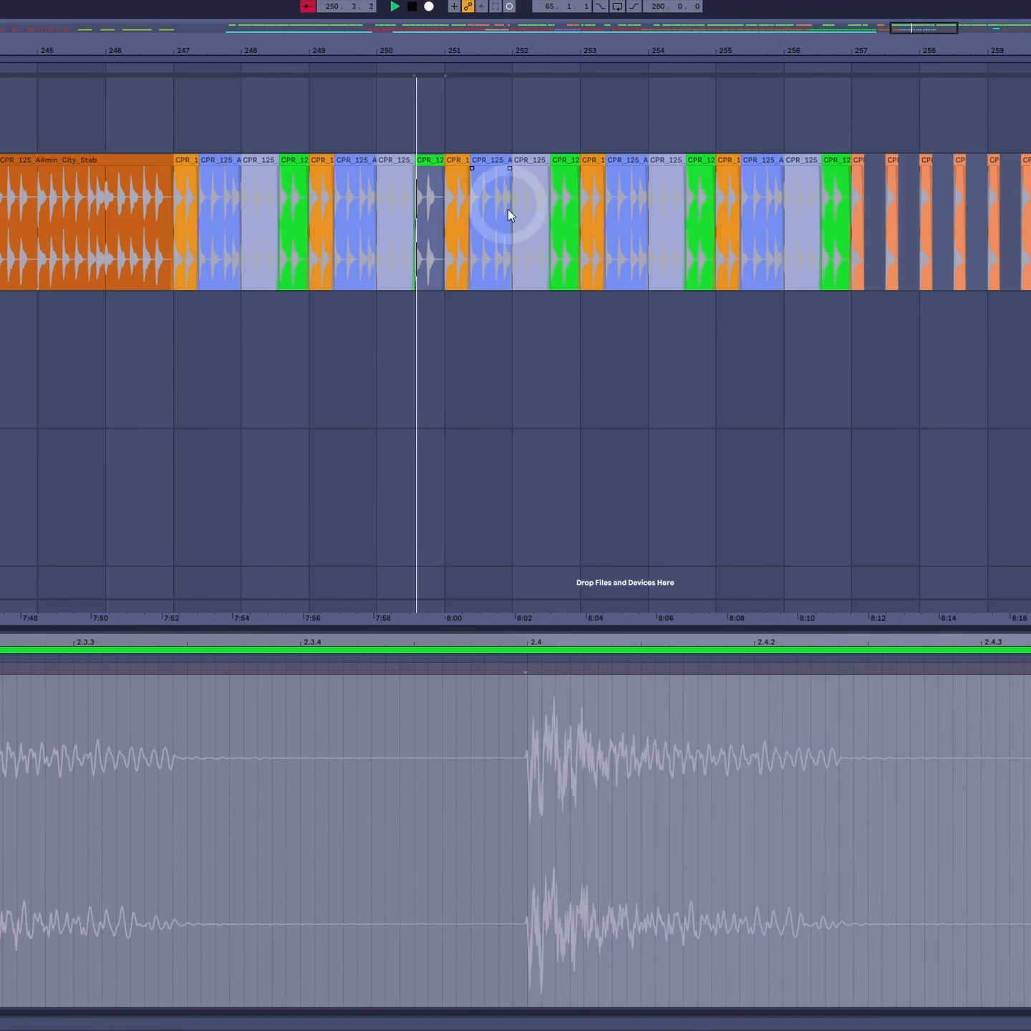
click(545, 428)
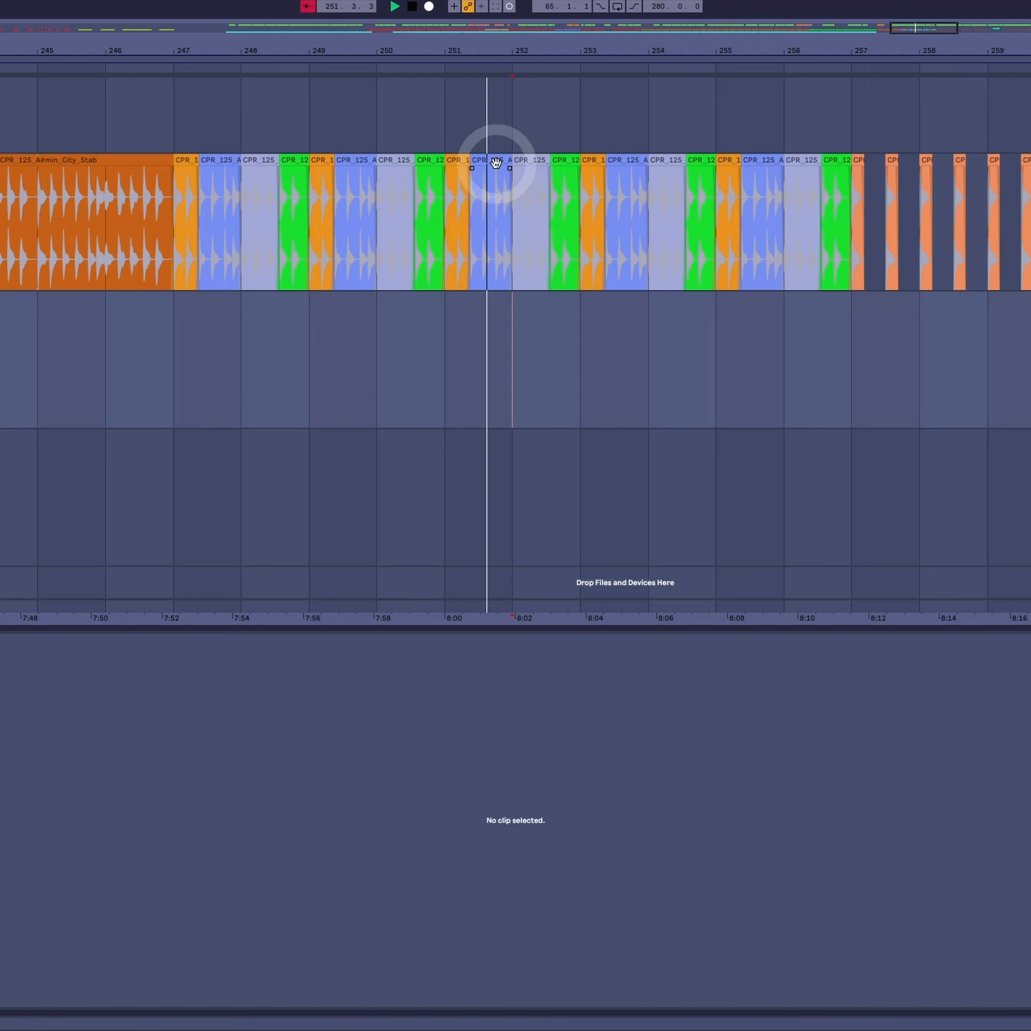
click(496, 162)
click(532, 161)
click(570, 159)
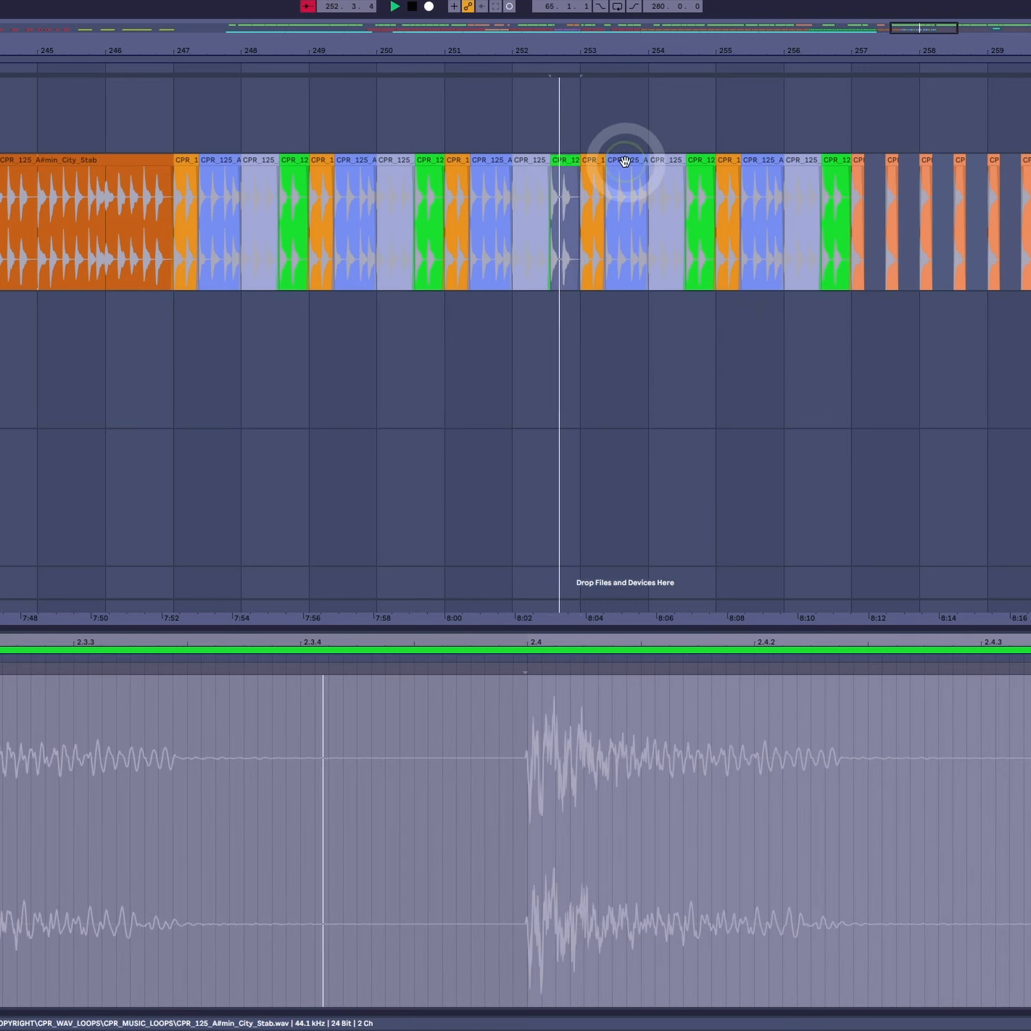
click(589, 161)
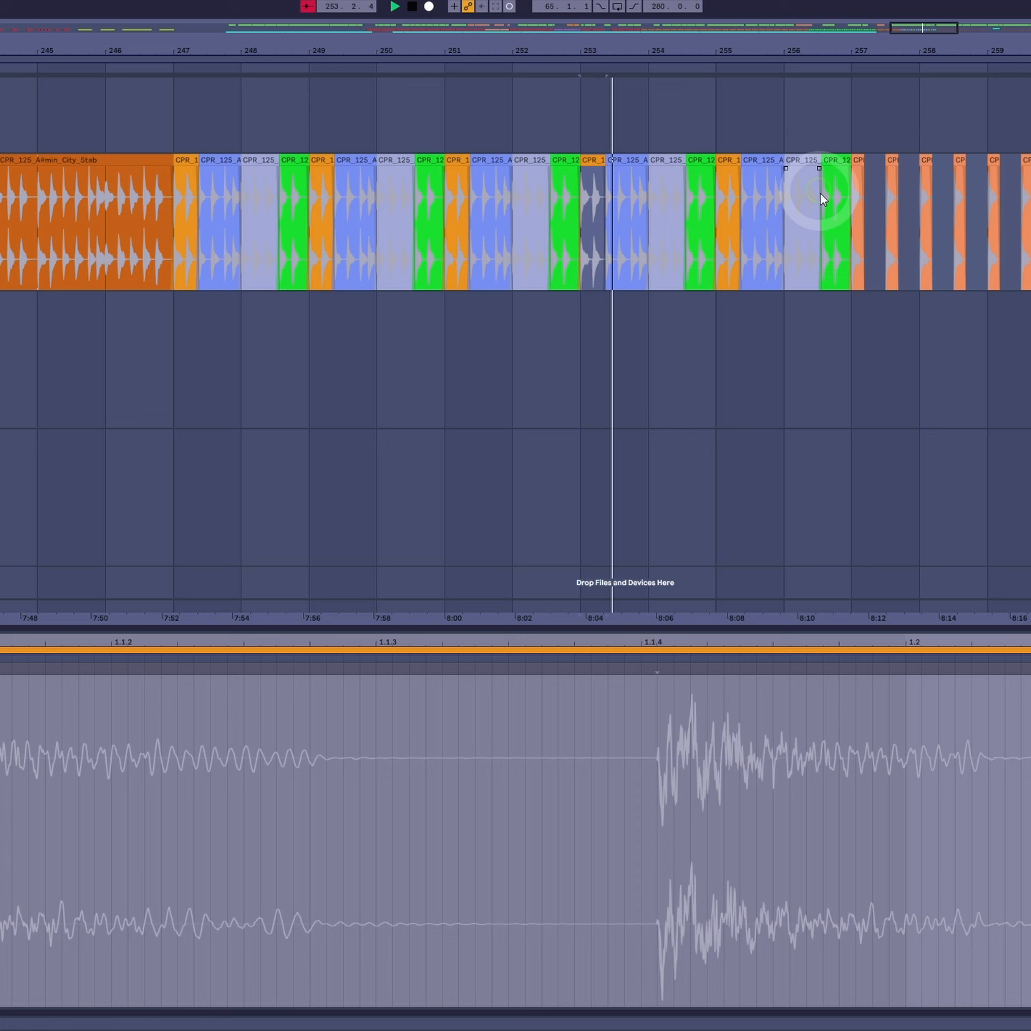
click(861, 161)
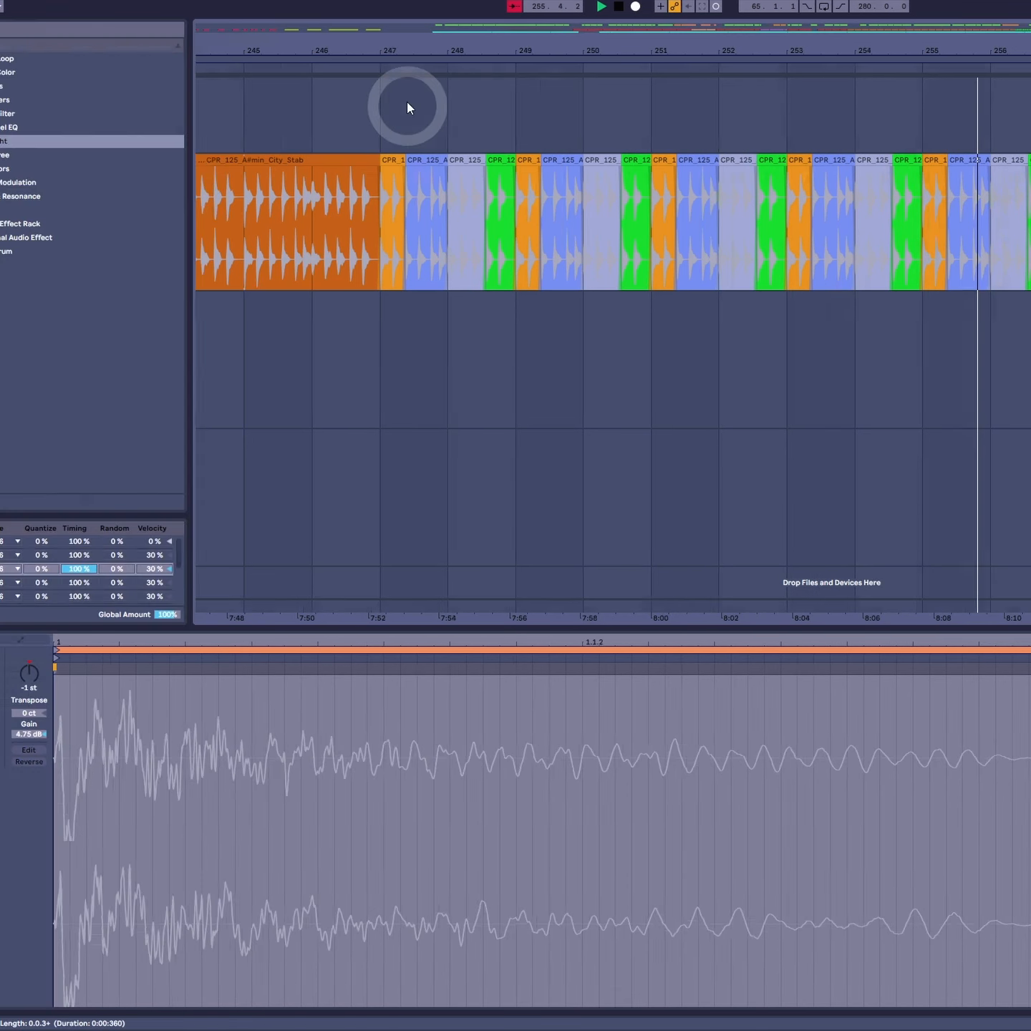
Step: Search the audio effects for "tuner" and add Tuner after EQ Eight on the stab track
click(149, 31)
text(tuner)
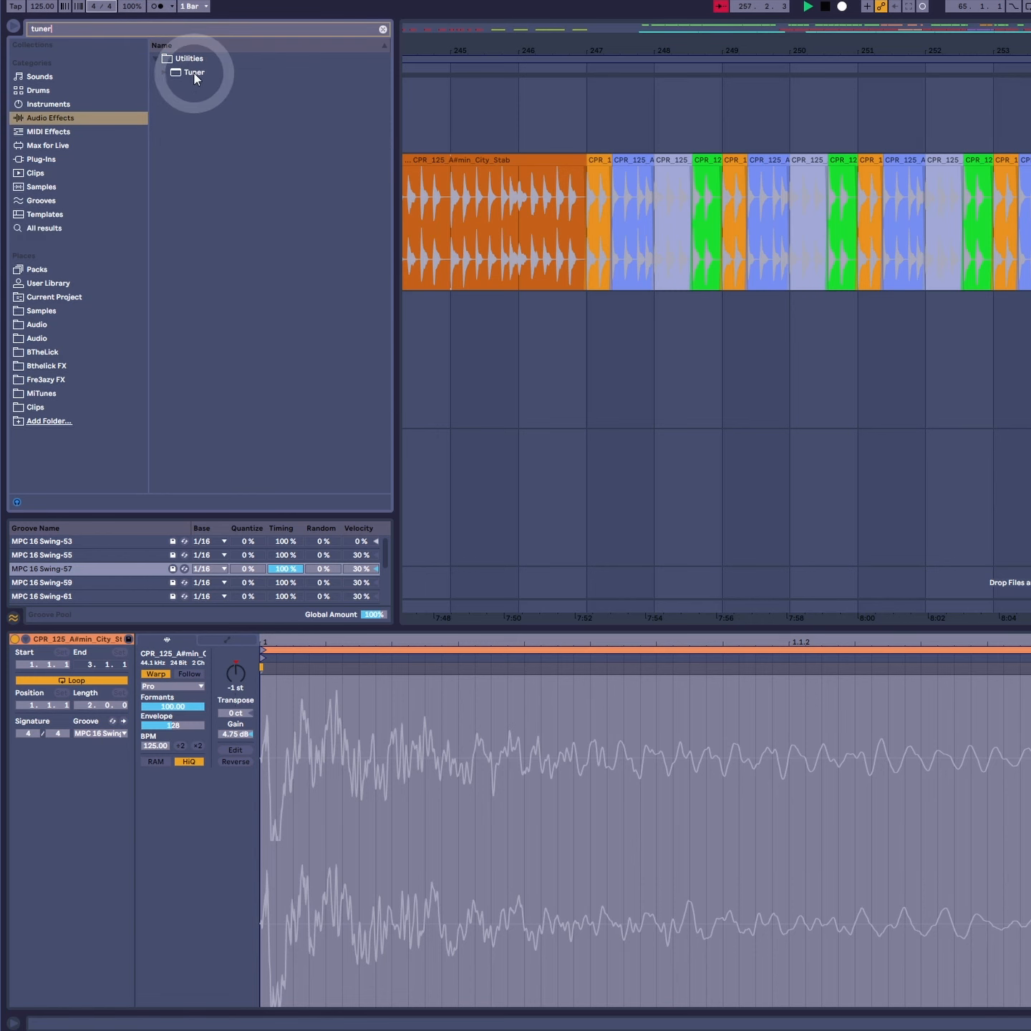
drag(195, 74, 989, 147)
drag(878, 152, 1030, 230)
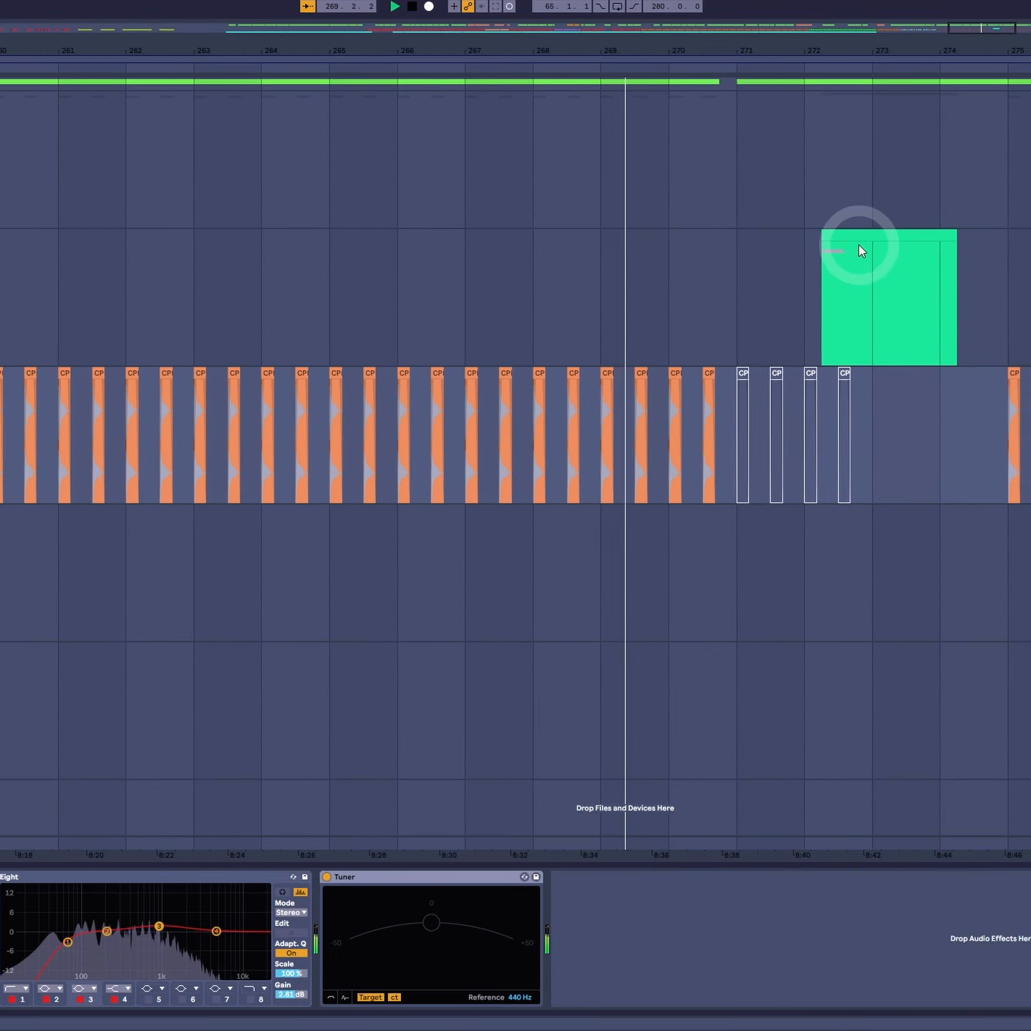
Step: Select the green MIDI clip in bar 272 and play the salmon stab slices from bar 275
click(826, 240)
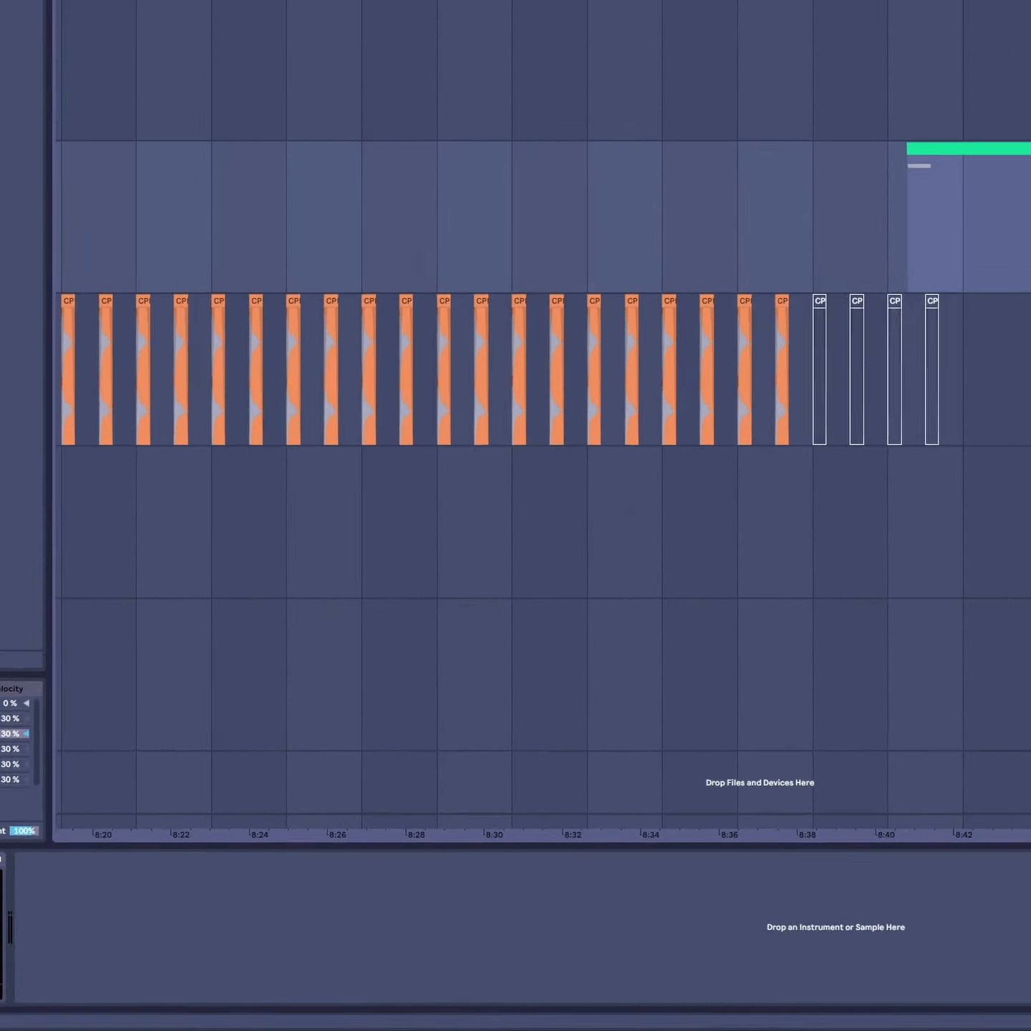
click(928, 421)
key(space)
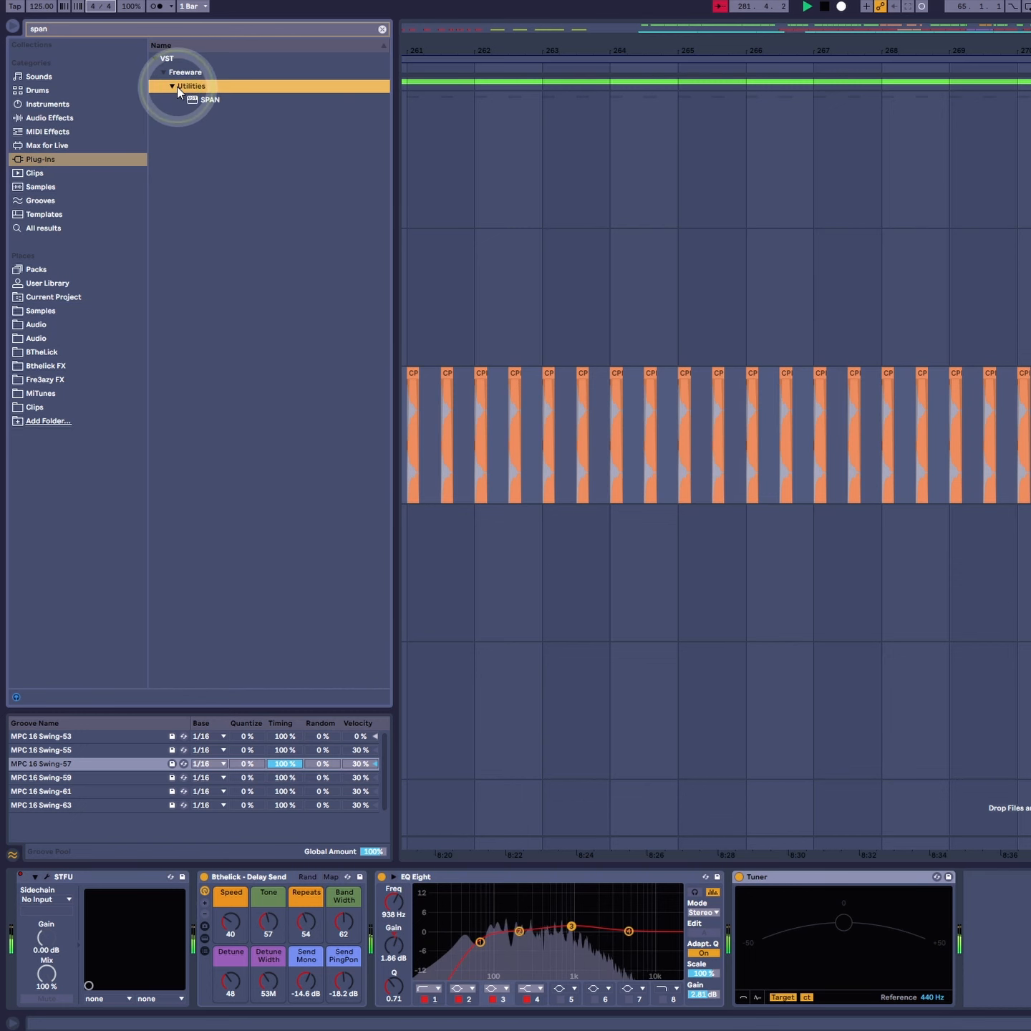
Step: Add the SPAN plug-in after Tuner on the Stabs track and enlarge its window to view the stab's frequency spectrum
drag(199, 100, 532, 936)
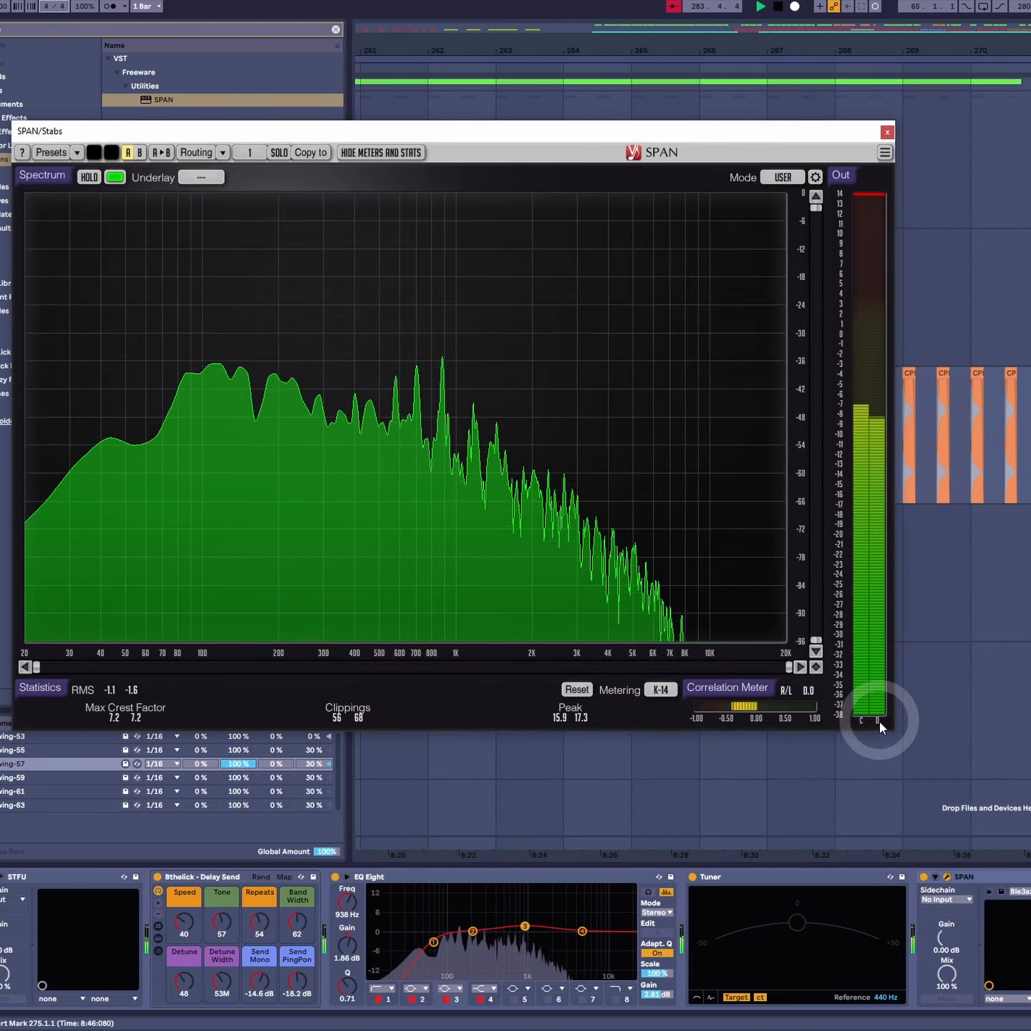
drag(880, 722, 1030, 939)
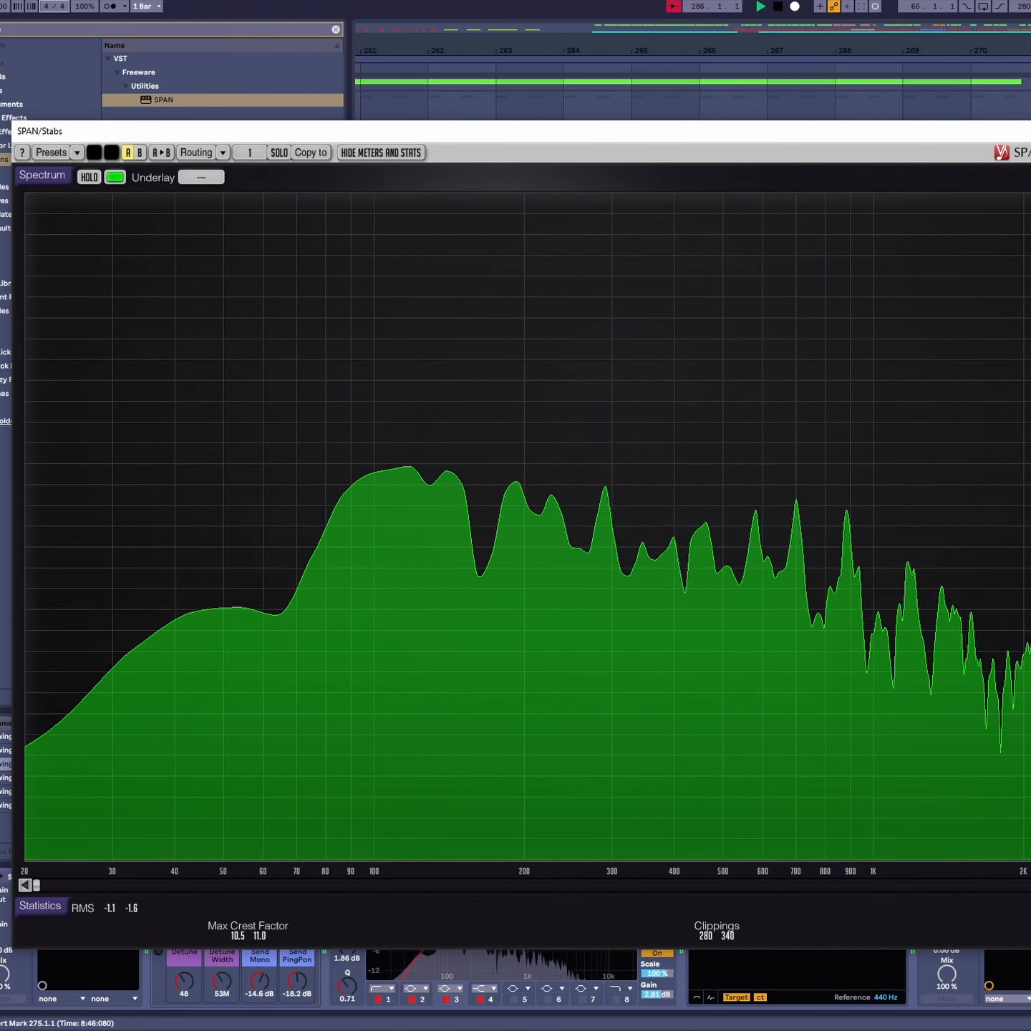
drag(1030, 132, 1030, 125)
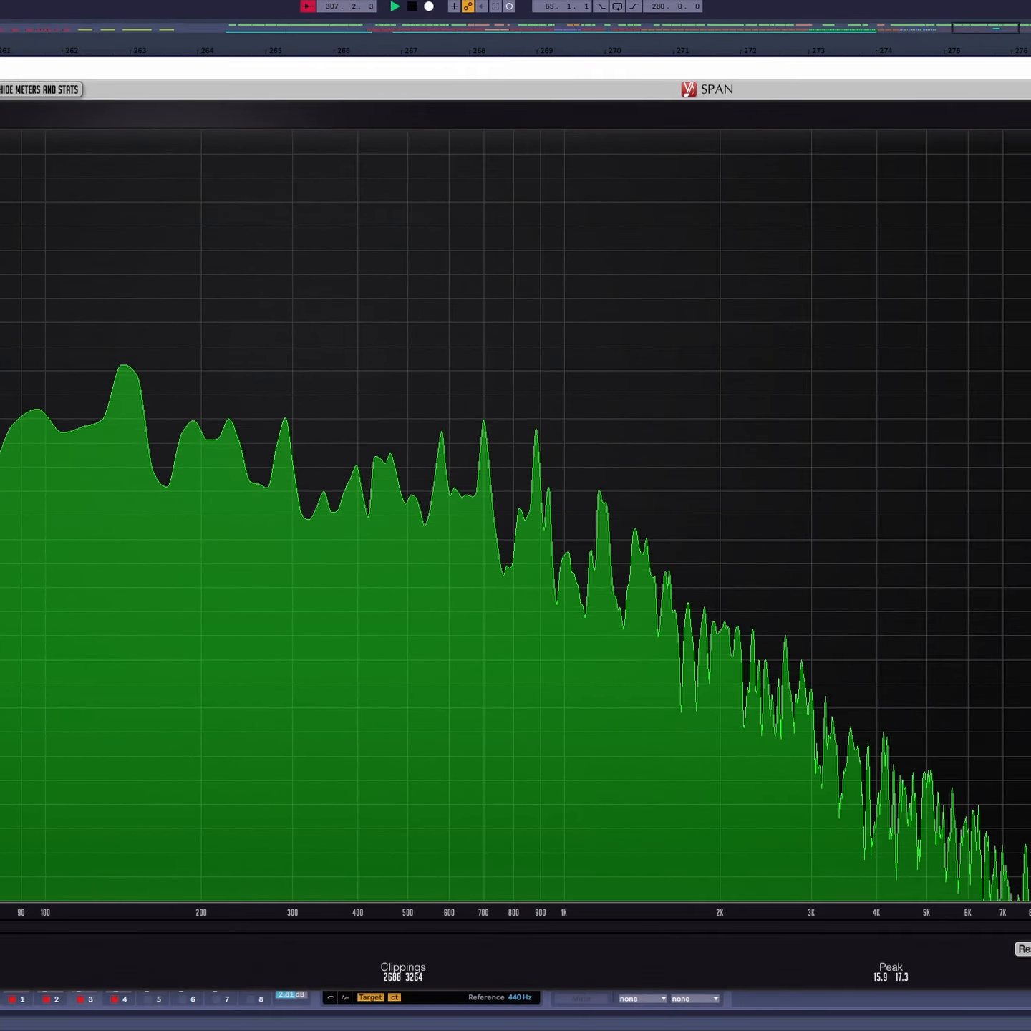
key(ctrl+alt+p)
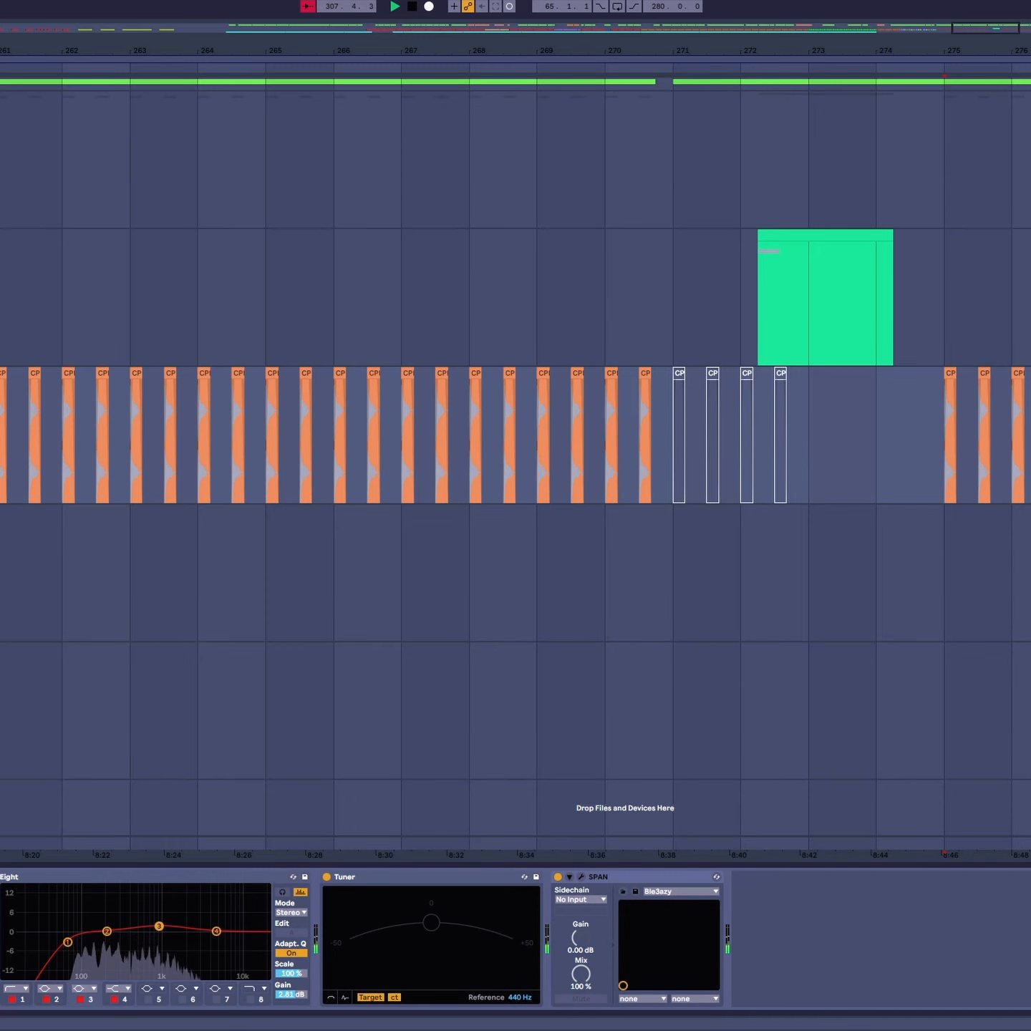
Step: Show the clip details of the salmon City stab slice at bar 310
scroll(981, 422, right, 20)
scroll(981, 423, down, 3)
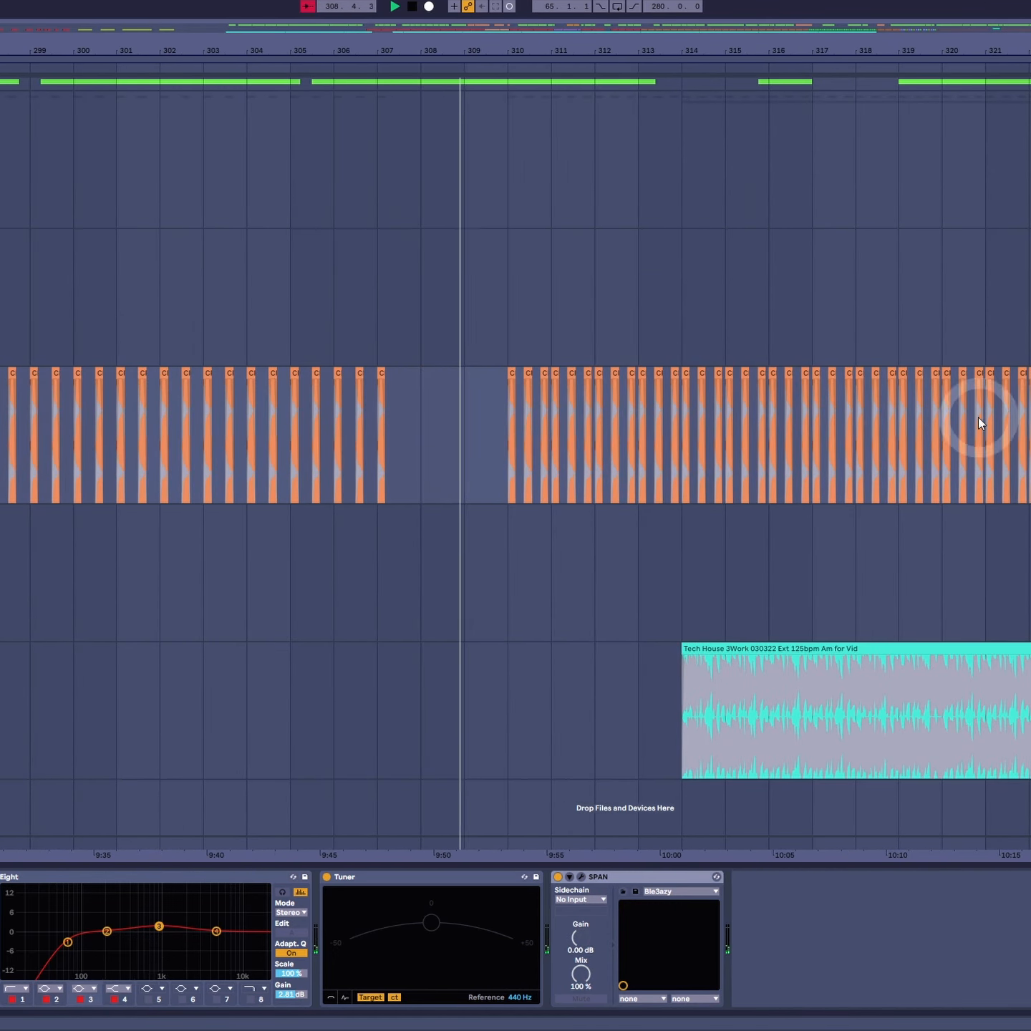
key(shift+Tab)
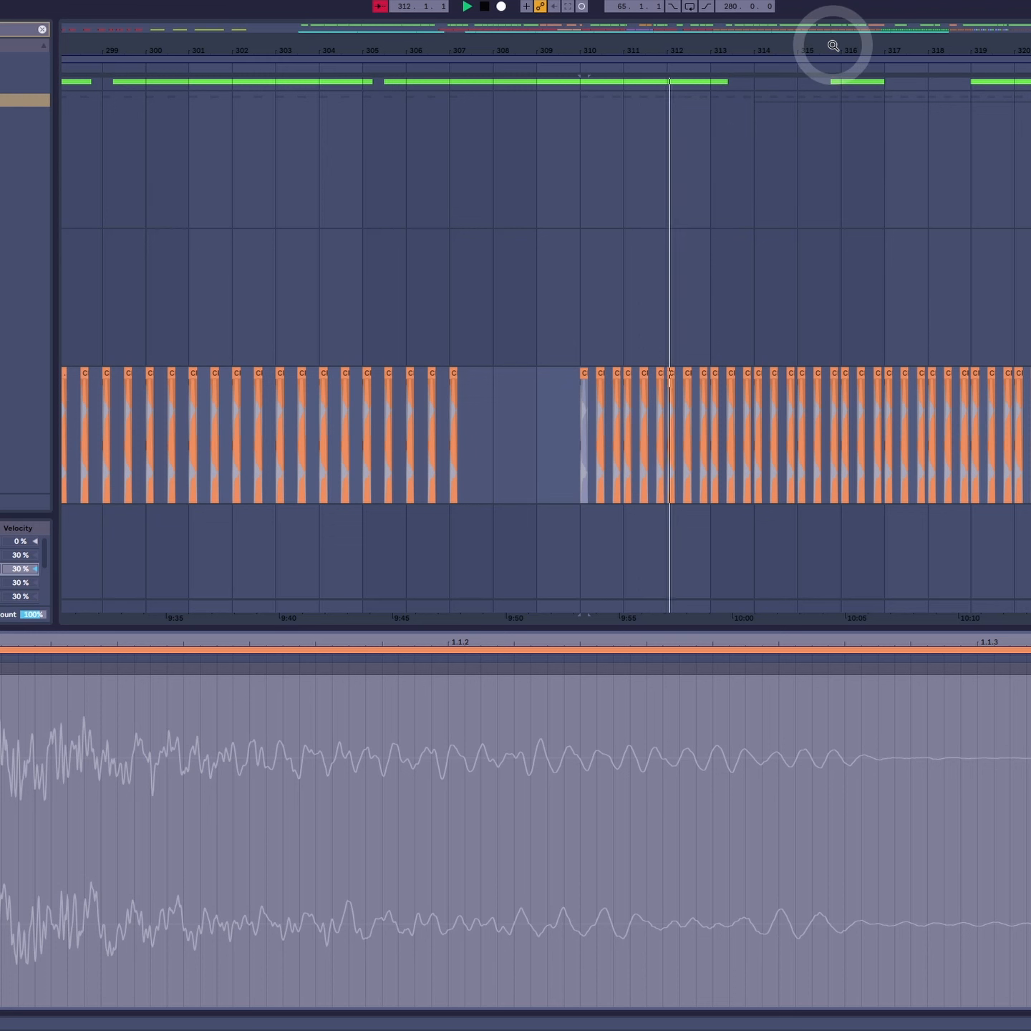
Step: Examine the repeated stab slices against the backing track from bar 314 and show the details of the backing clip ending at bar 342
drag(835, 47, 119, 46)
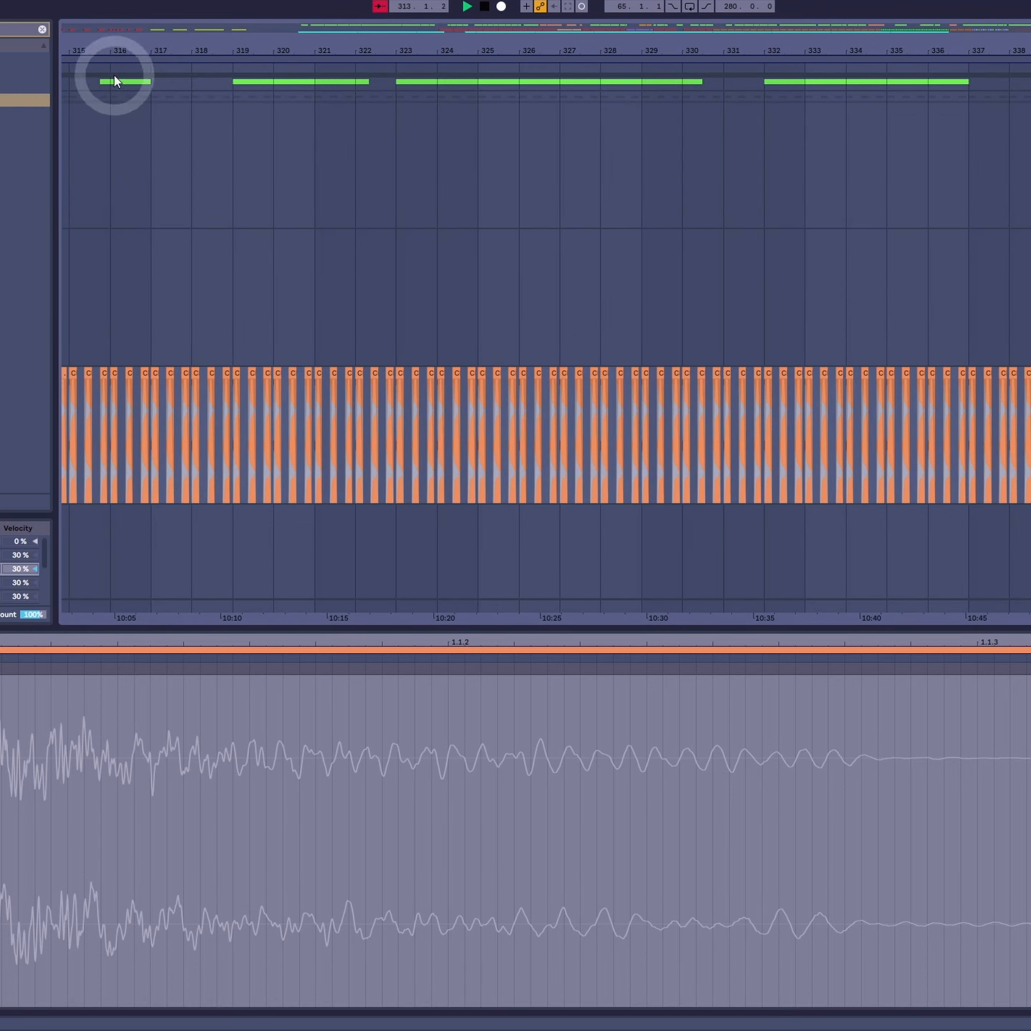
scroll(325, 316, down, 5)
scroll(181, 44, left, 8)
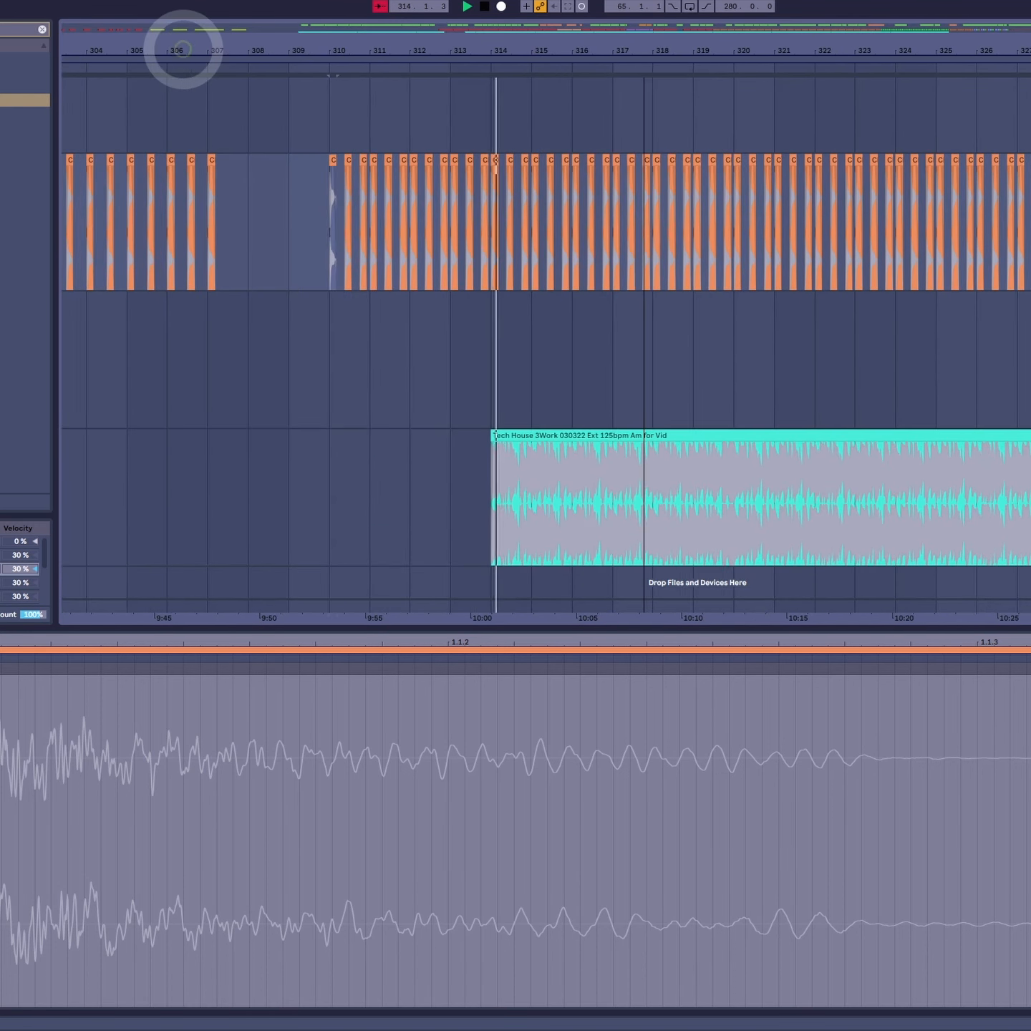
scroll(627, 92, left, 3)
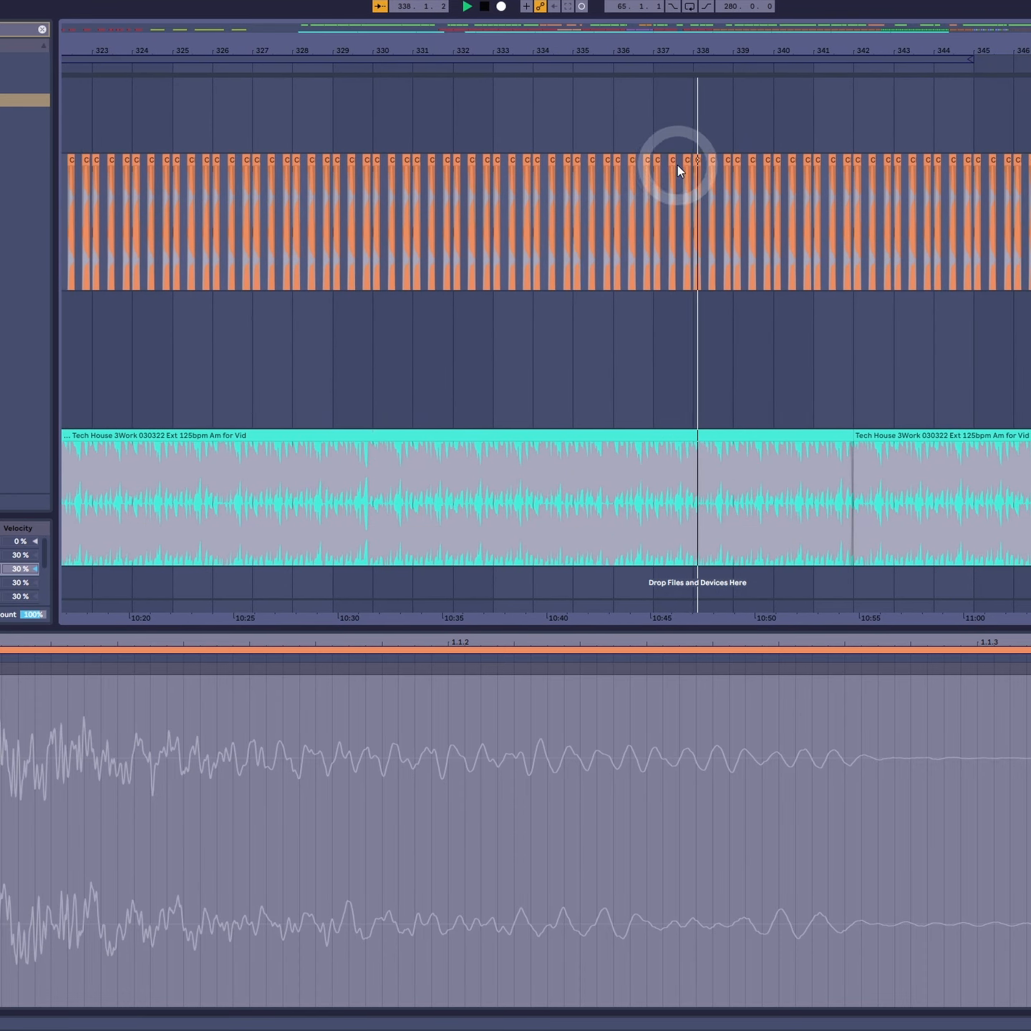
click(828, 437)
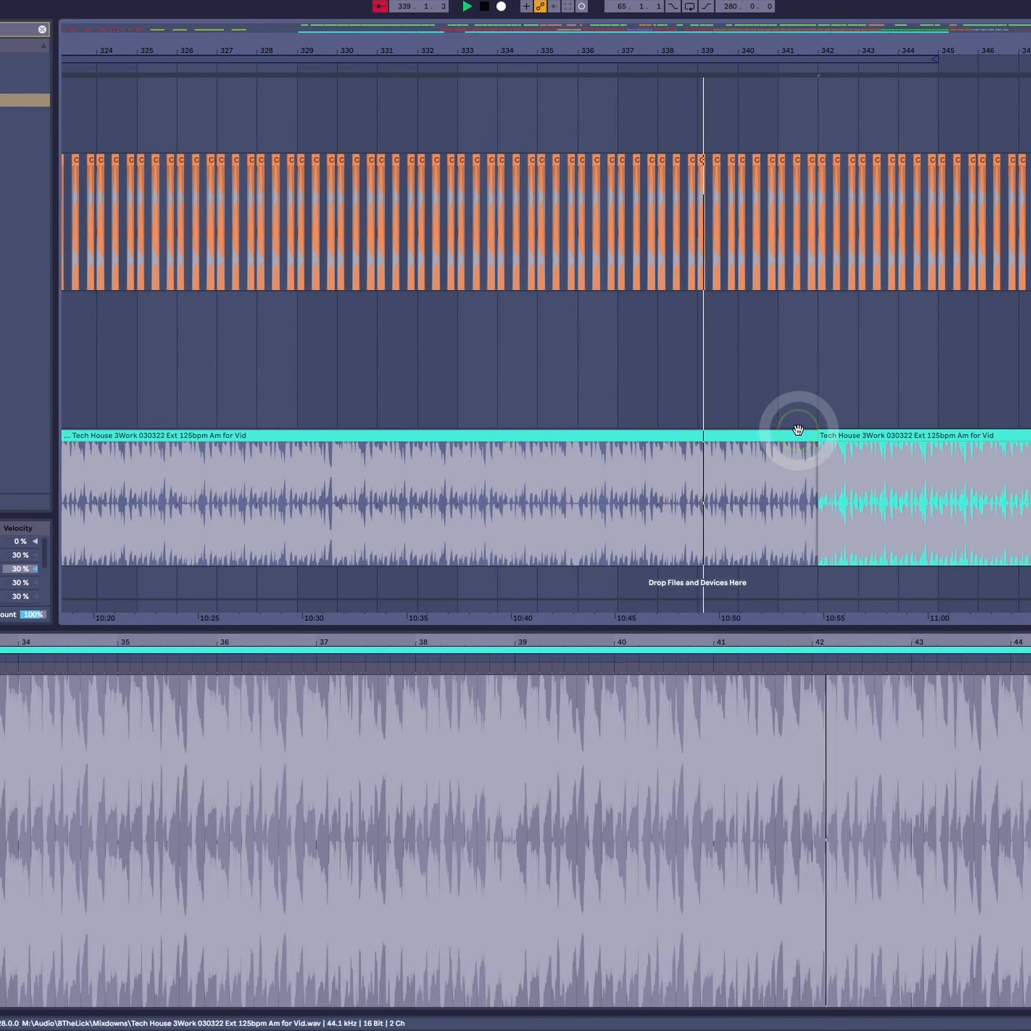